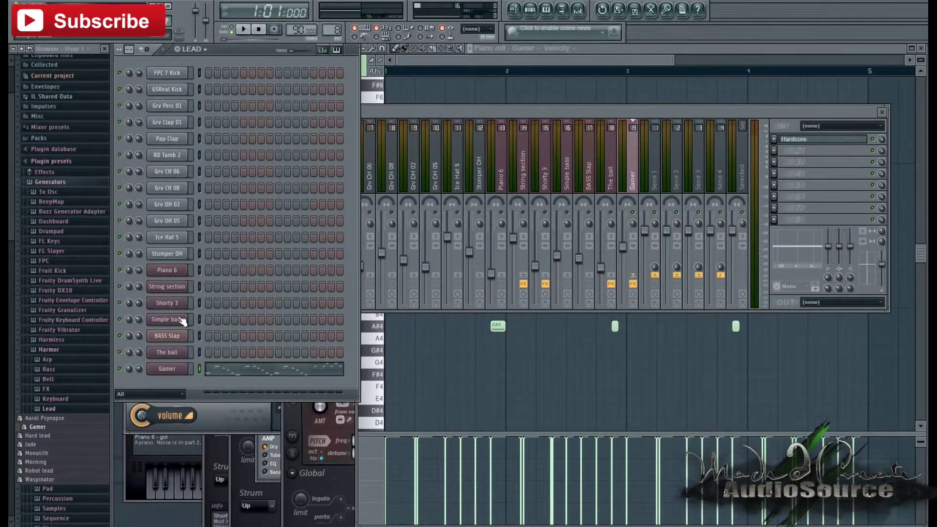
Add Fruity Parametric EQ 2 to the first effect slot of the FPC 7 Kick mixer track
{"action": "left_click", "coordinate": [549, 115]}
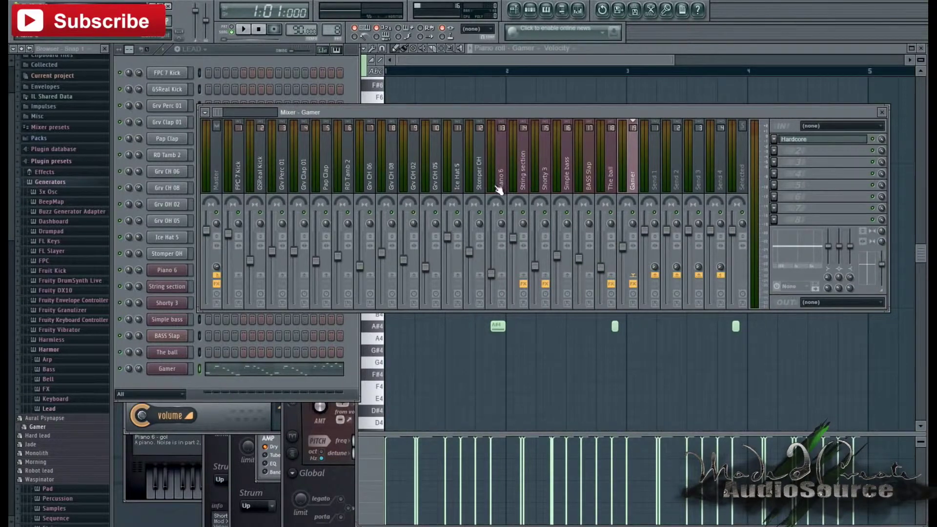
{"action": "left_click", "coordinate": [239, 185]}
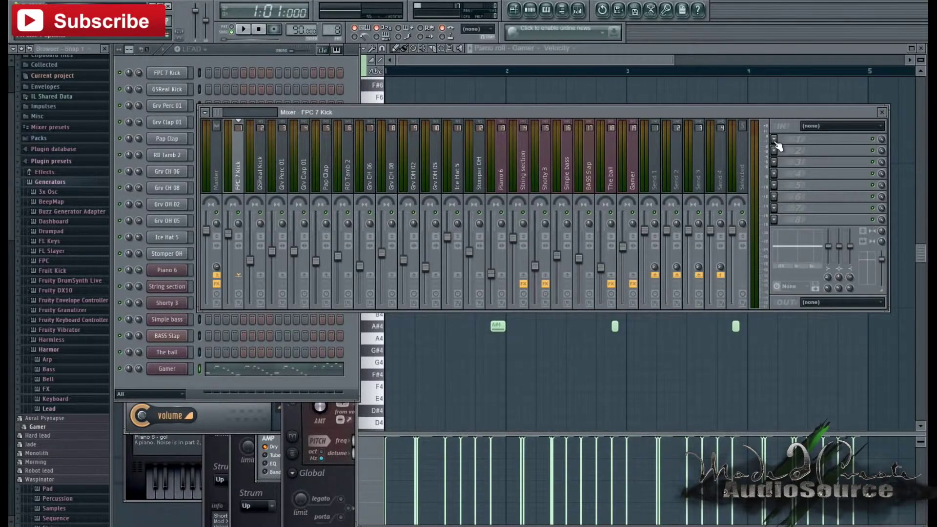
{"action": "left_click", "coordinate": [774, 141]}
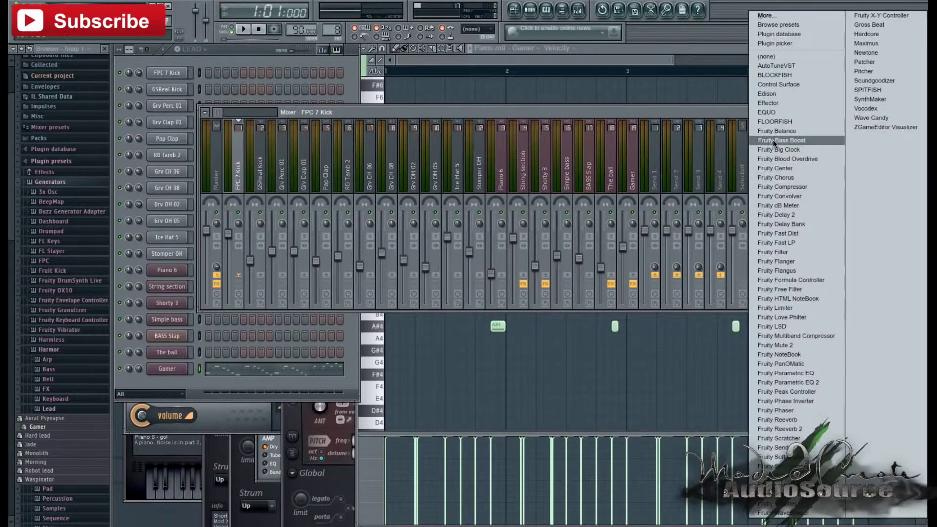
{"action": "left_click", "coordinate": [816, 383]}
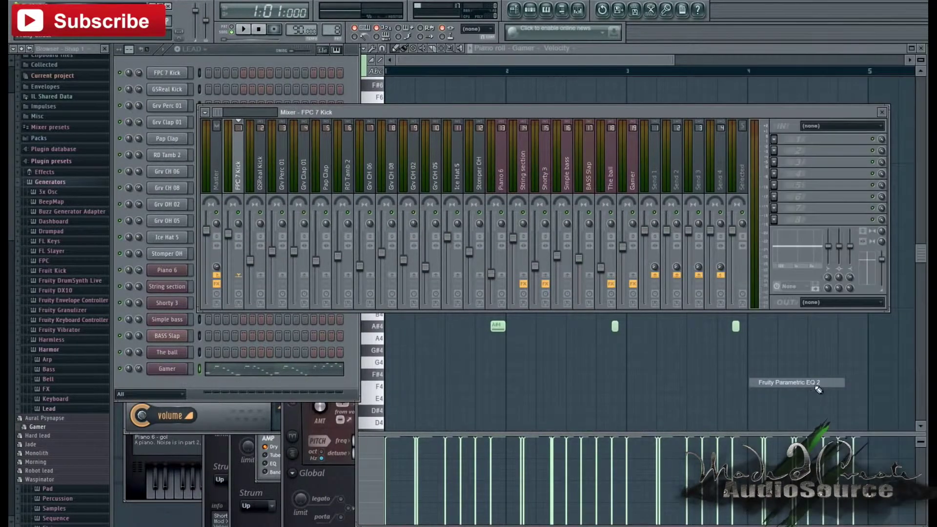
{"action": "left_click_drag", "start_coordinate": [341, 121], "coordinate": [610, 109]}
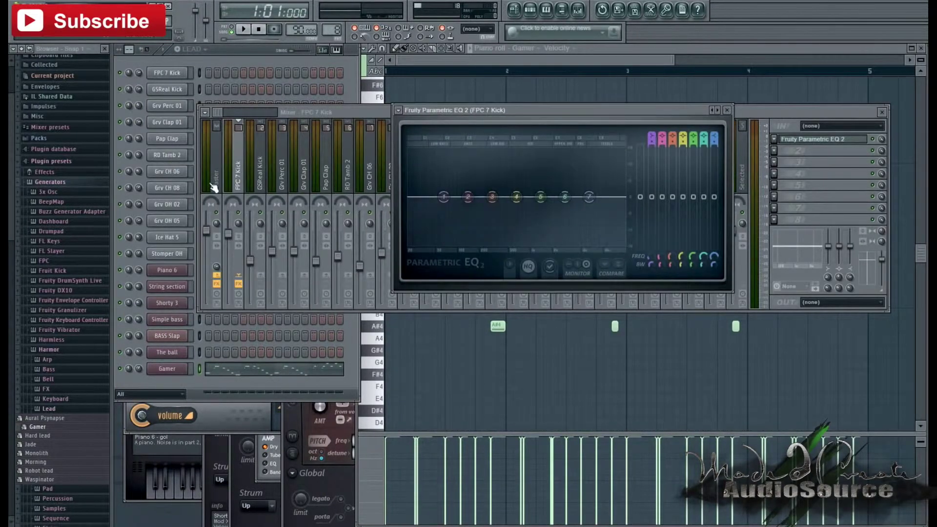
Shape the FPC 7 Kick EQ during playback, cutting band 1 at about 27 Hz and band 5 at about 582 Hz while boosting bands 2 and 4
{"action": "left_click", "coordinate": [241, 217]}
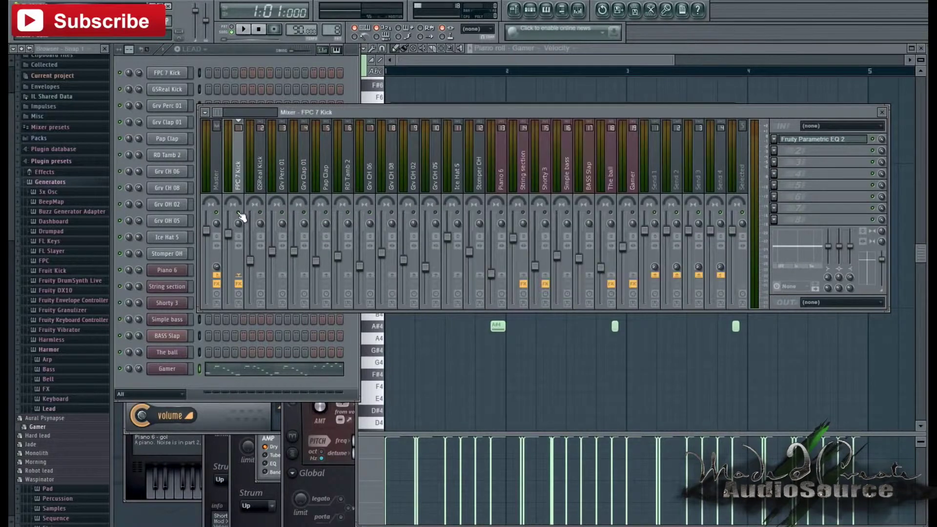
{"action": "left_click", "coordinate": [246, 31]}
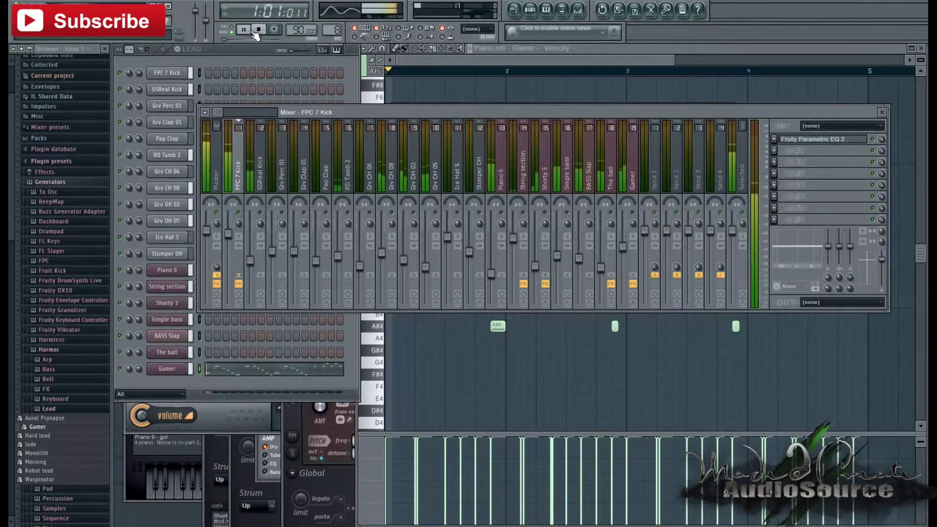
{"action": "left_click", "coordinate": [787, 141]}
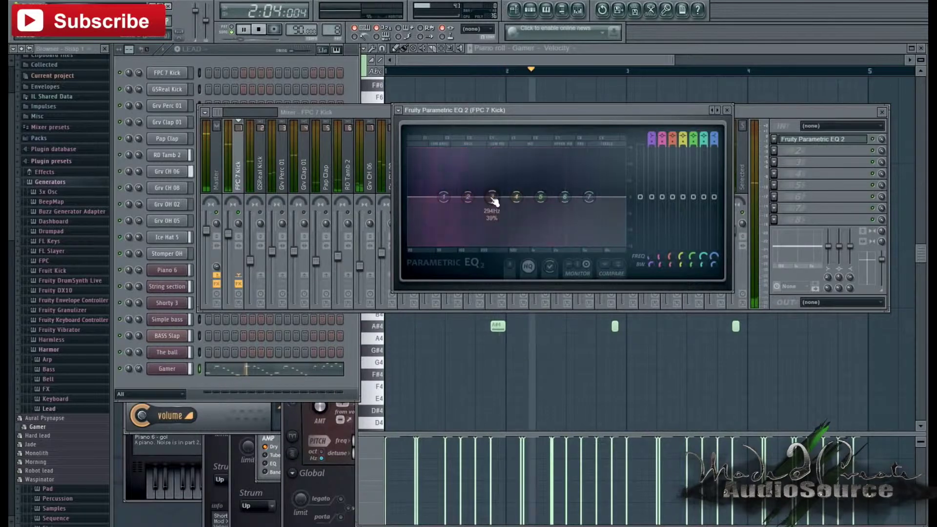
{"action": "key", "text": "space"}
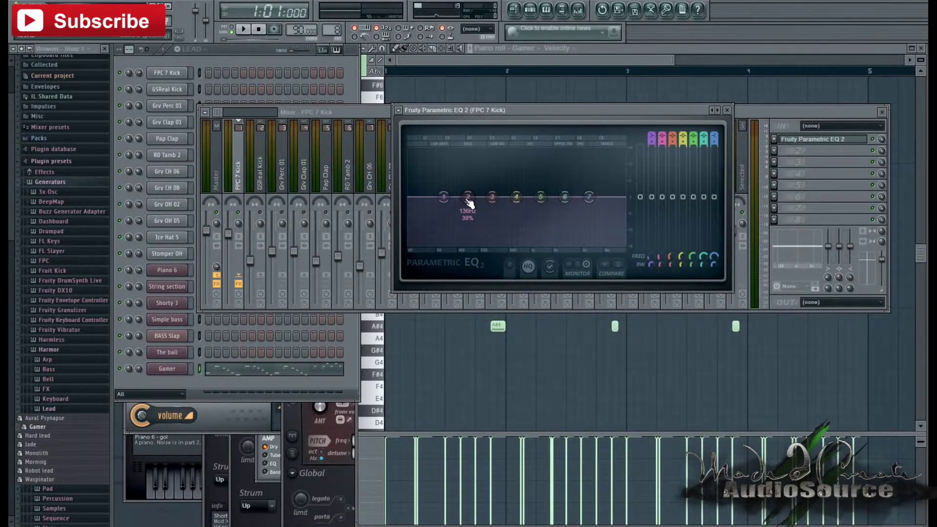
{"action": "left_click", "coordinate": [246, 32]}
{"action": "left_click_drag", "start_coordinate": [468, 197], "coordinate": [416, 228]}
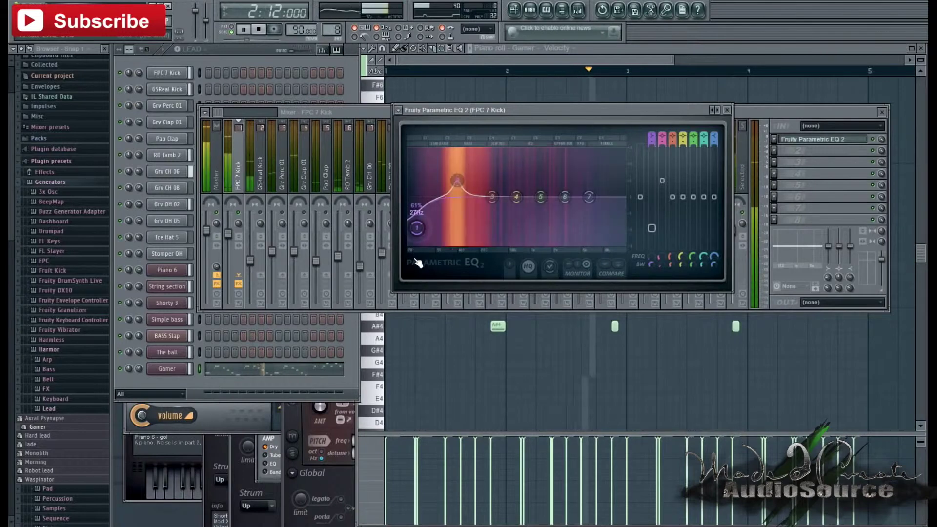
{"action": "left_click_drag", "start_coordinate": [516, 197], "coordinate": [517, 224]}
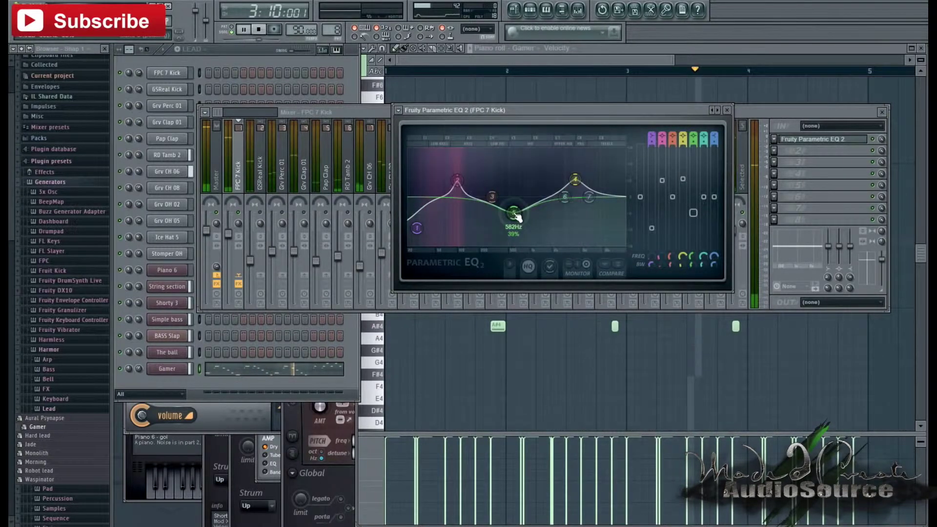
{"action": "left_click", "coordinate": [259, 30]}
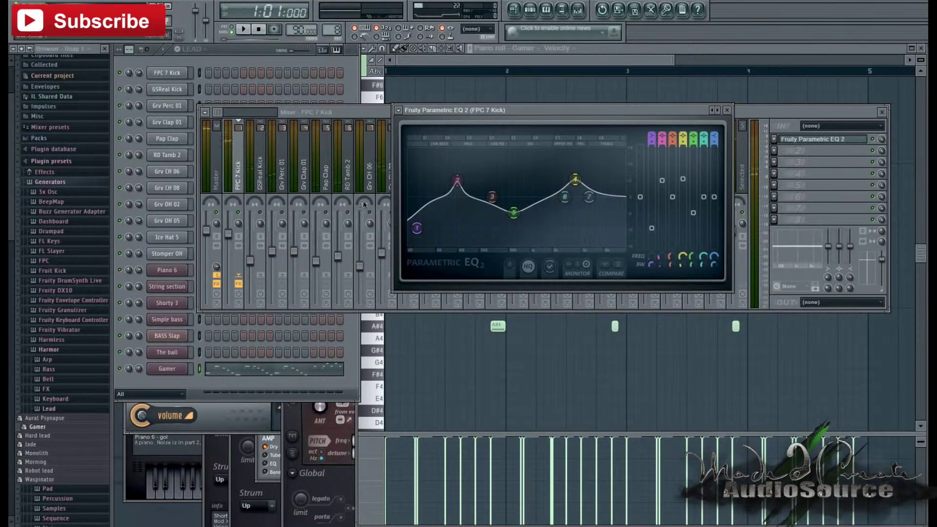
{"action": "mouse_move", "coordinate": [417, 235]}
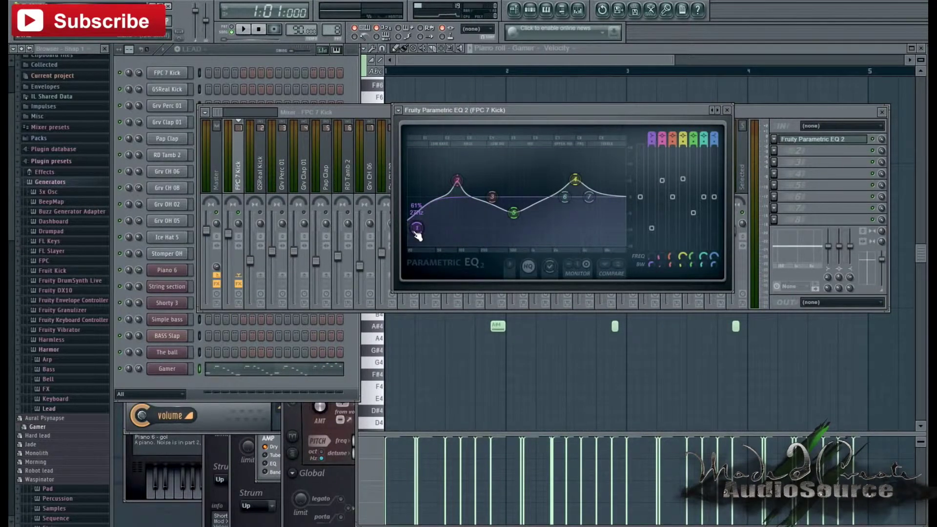
{"action": "mouse_move", "coordinate": [463, 192]}
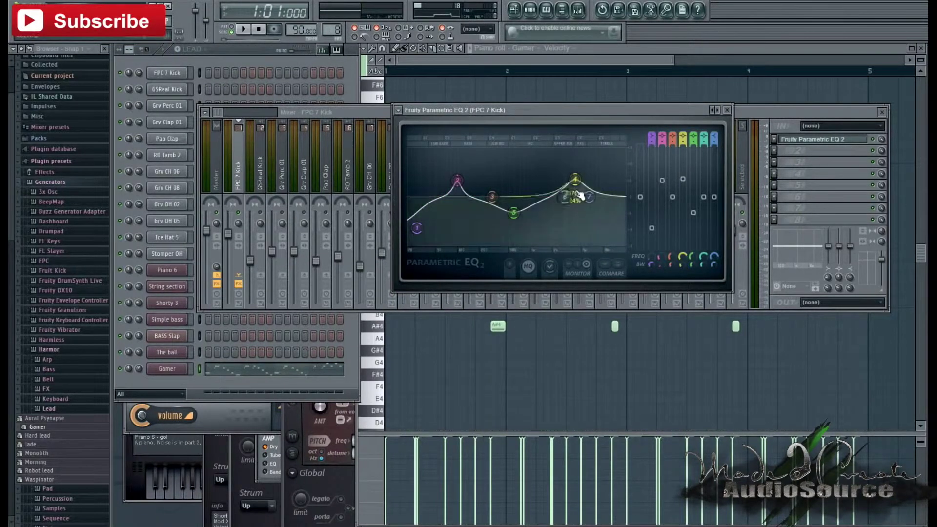
{"action": "mouse_move", "coordinate": [581, 183]}
{"action": "mouse_move", "coordinate": [531, 218]}
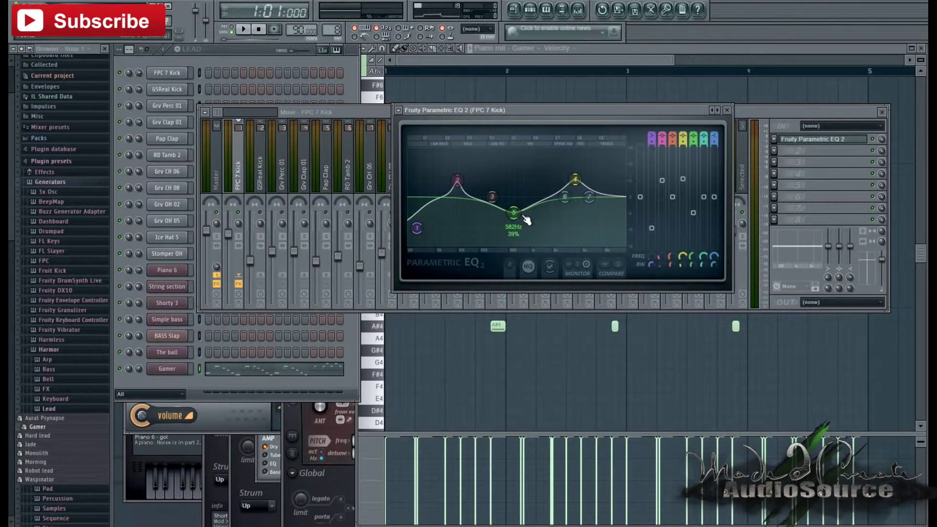
Add Fruity Parametric EQ 2 to the first effect slot of the GSReal Kick mixer track
{"action": "left_click", "coordinate": [264, 177]}
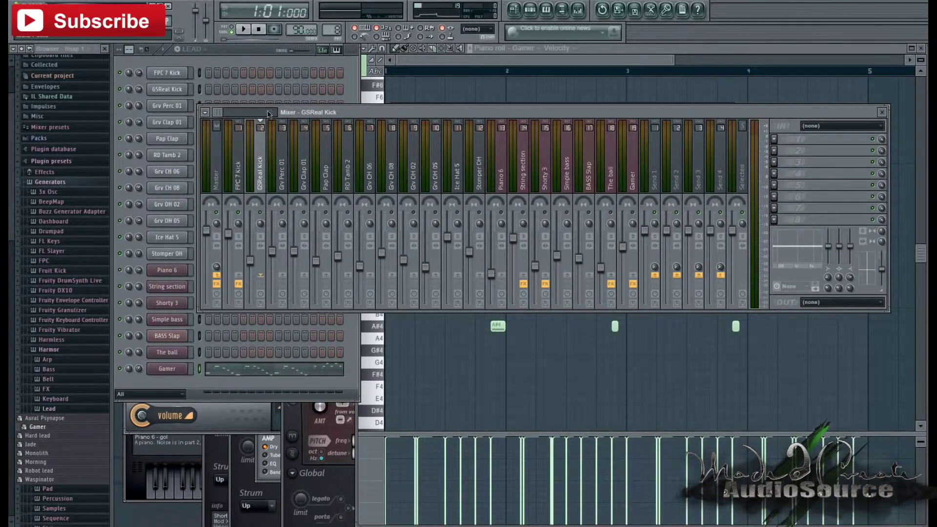
{"action": "left_click", "coordinate": [775, 140]}
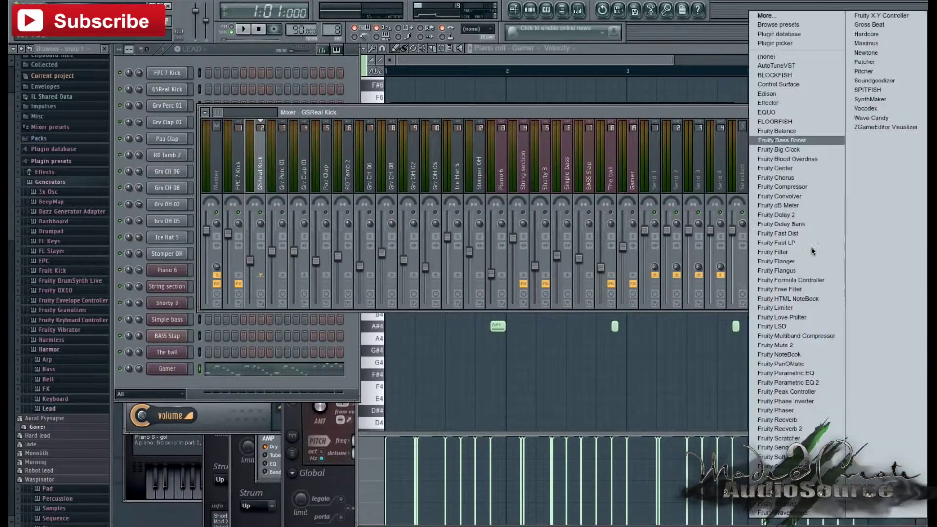
{"action": "left_click", "coordinate": [820, 383]}
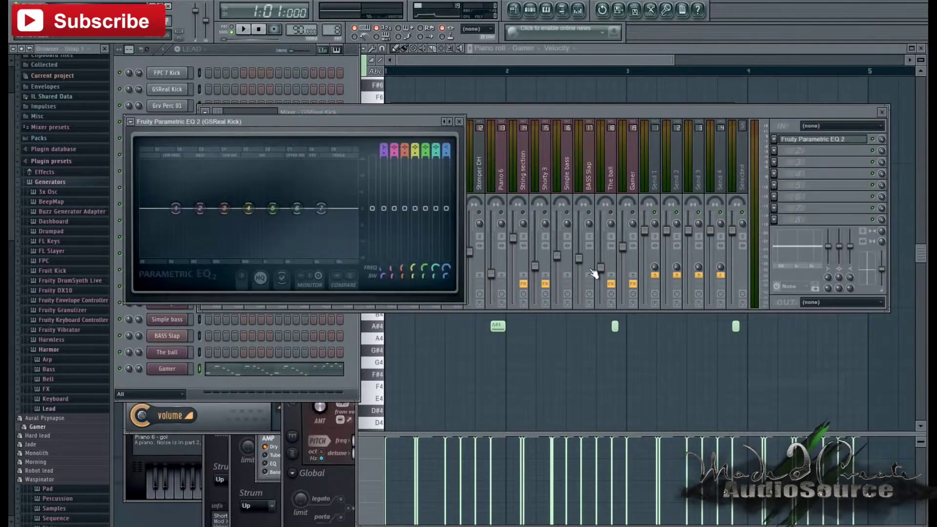
Shape the GSReal Kick EQ during playback by boosting band 4 in the mids and cutting bands 1, 2 and 7
{"action": "left_click", "coordinate": [245, 30]}
{"action": "left_click_drag", "start_coordinate": [249, 208], "coordinate": [170, 249]}
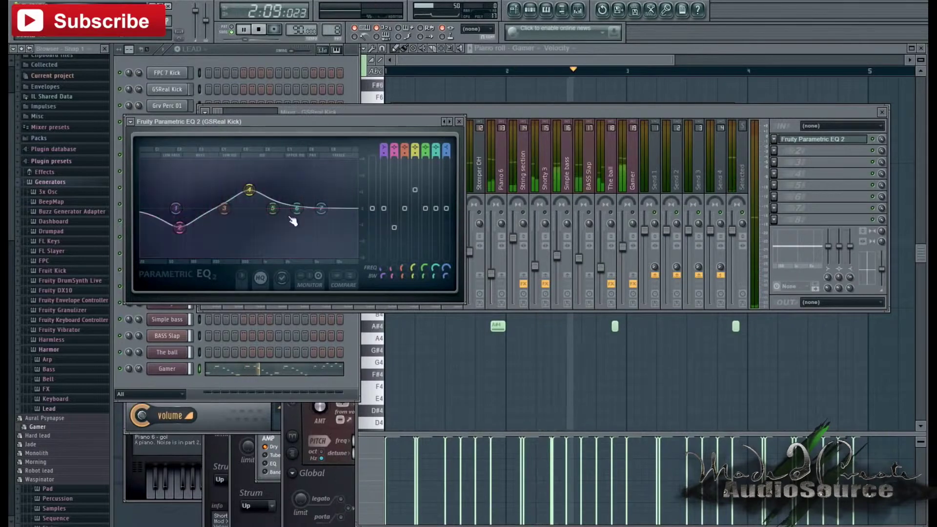
{"action": "left_click_drag", "start_coordinate": [321, 208], "coordinate": [303, 235]}
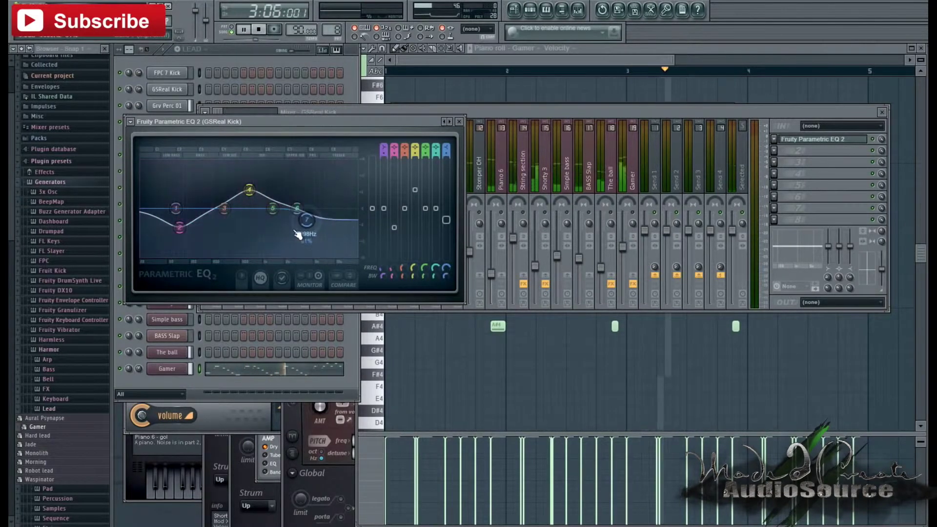
{"action": "left_click_drag", "start_coordinate": [174, 216], "coordinate": [156, 243]}
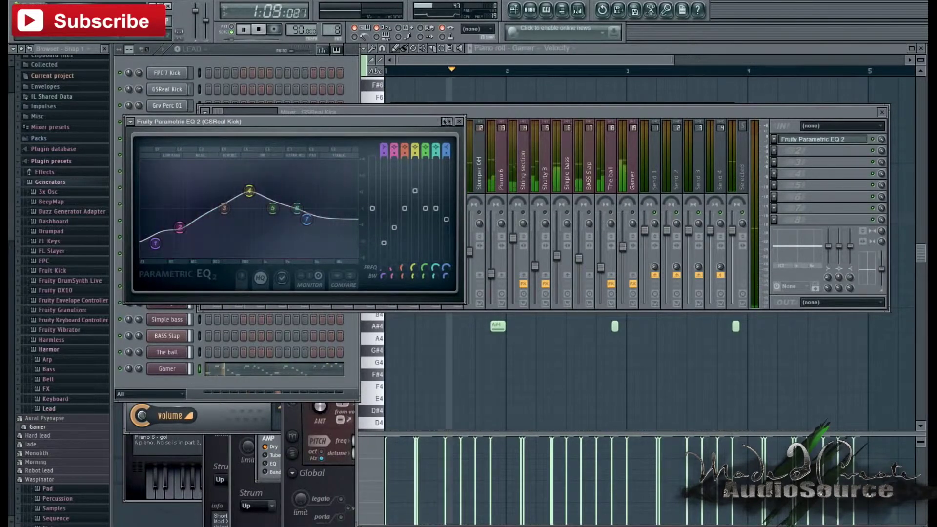
Close the GSReal Kick EQ and raise the track's mixer fader slightly while the pattern plays
{"action": "left_click", "coordinate": [459, 122]}
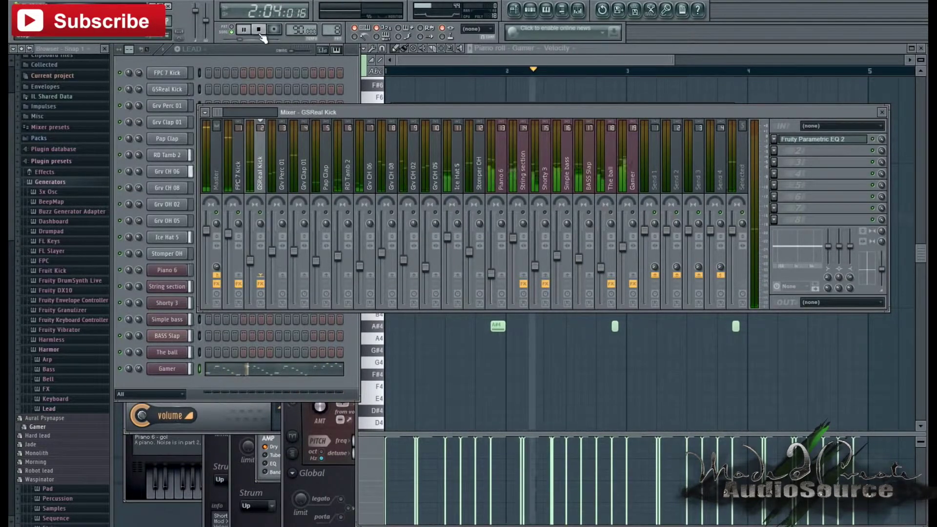
{"action": "left_click_drag", "start_coordinate": [250, 261], "coordinate": [251, 251]}
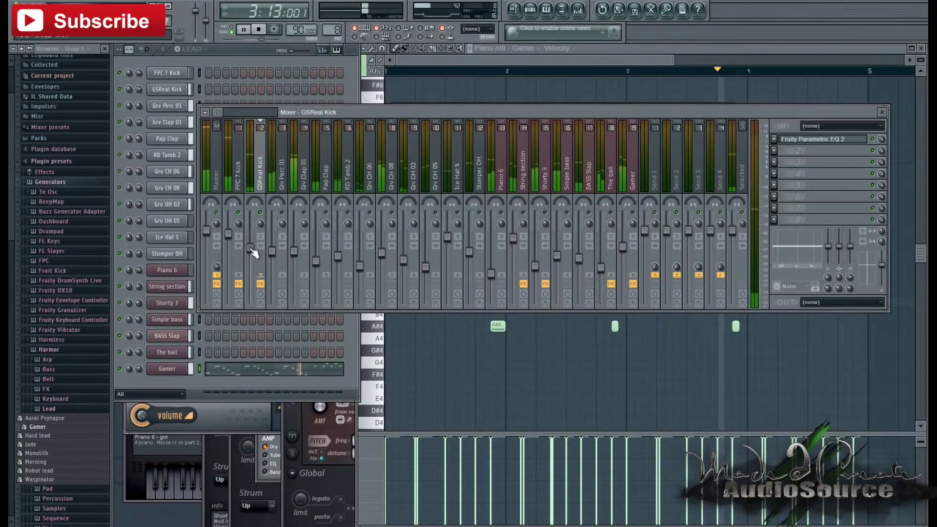
{"action": "key", "text": "space"}
Open the FPC 7 Kick and GSReal Kick EQs and arrange them one above the other to compare their curves
{"action": "left_click", "coordinate": [820, 139]}
{"action": "left_click_drag", "start_coordinate": [507, 182], "coordinate": [513, 227]}
{"action": "left_click", "coordinate": [239, 177]}
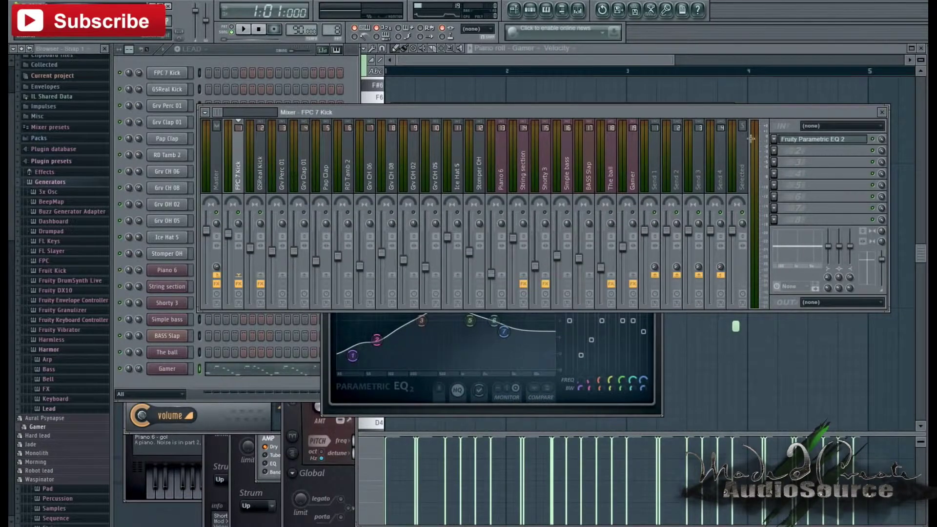
{"action": "left_click", "coordinate": [797, 146]}
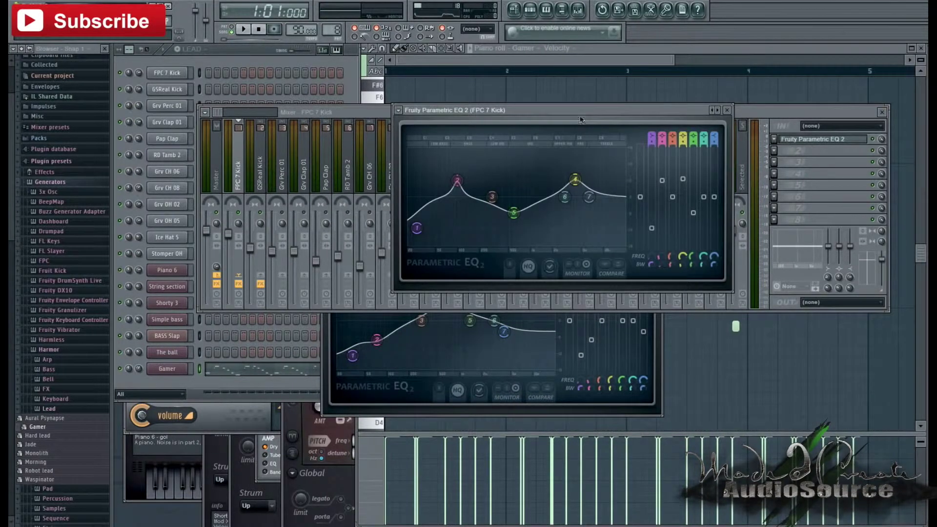
{"action": "left_click_drag", "start_coordinate": [539, 109], "coordinate": [490, 79]}
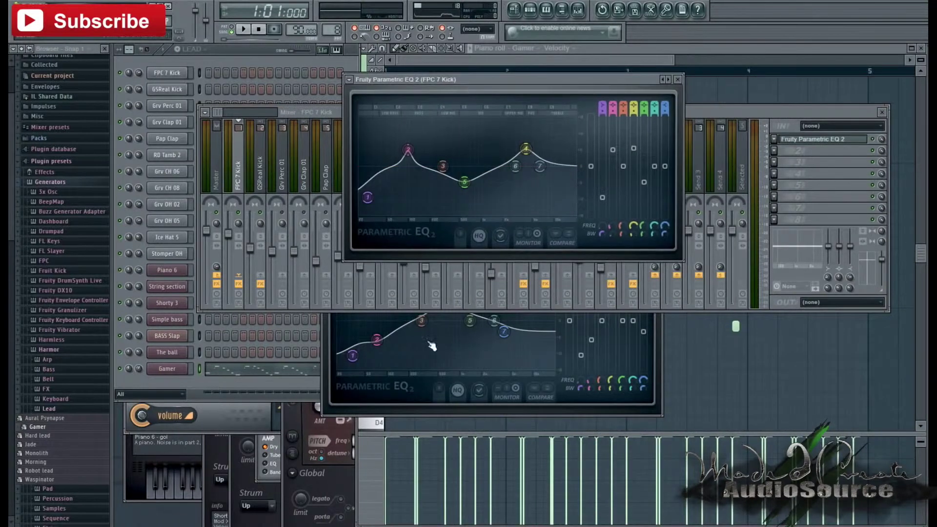
{"action": "left_click", "coordinate": [324, 336]}
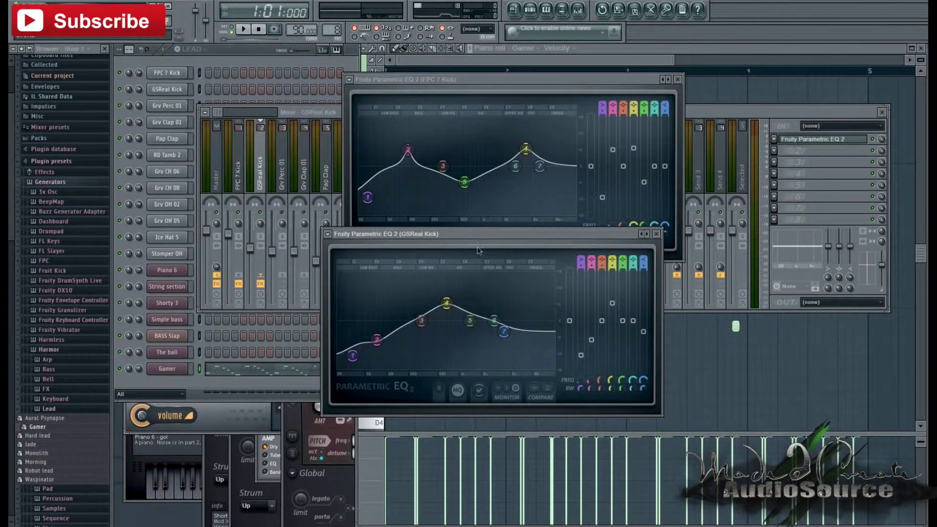
{"action": "left_click_drag", "start_coordinate": [480, 238], "coordinate": [501, 211]}
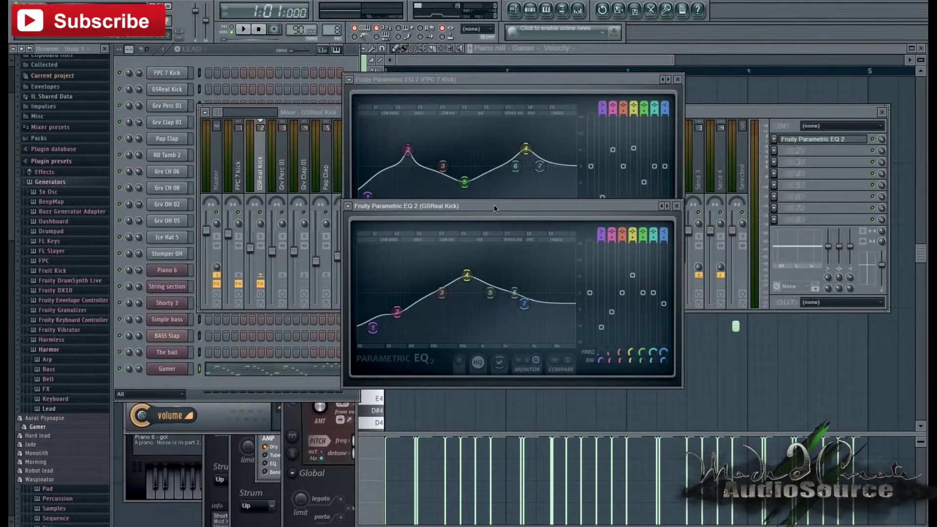
Add Fruity Reeverb 2 to the second effect slot of the GSReal Kick mixer track
{"action": "left_click", "coordinate": [781, 151]}
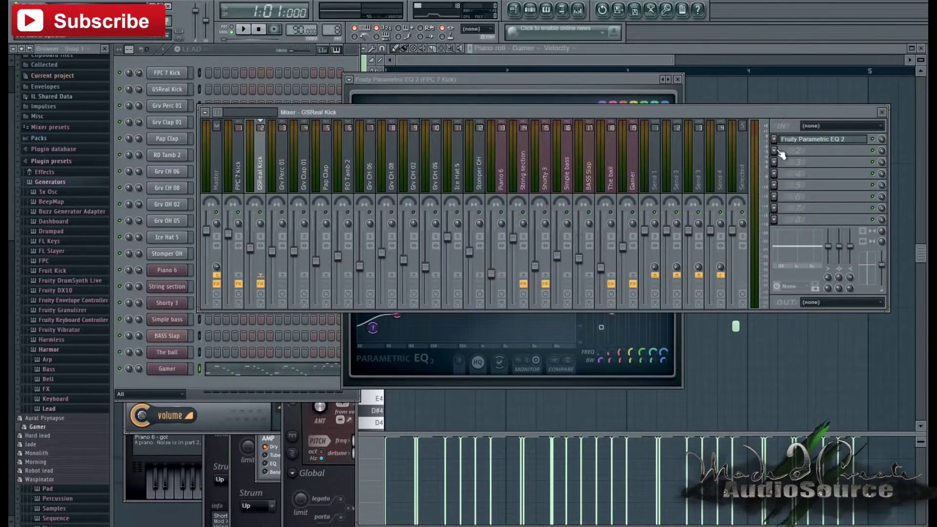
{"action": "left_click", "coordinate": [775, 151]}
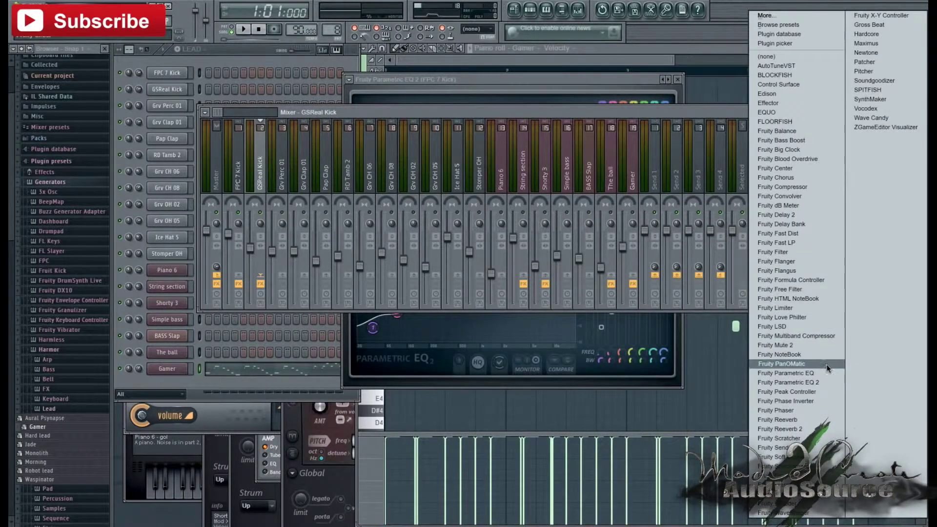
{"action": "left_click", "coordinate": [779, 429]}
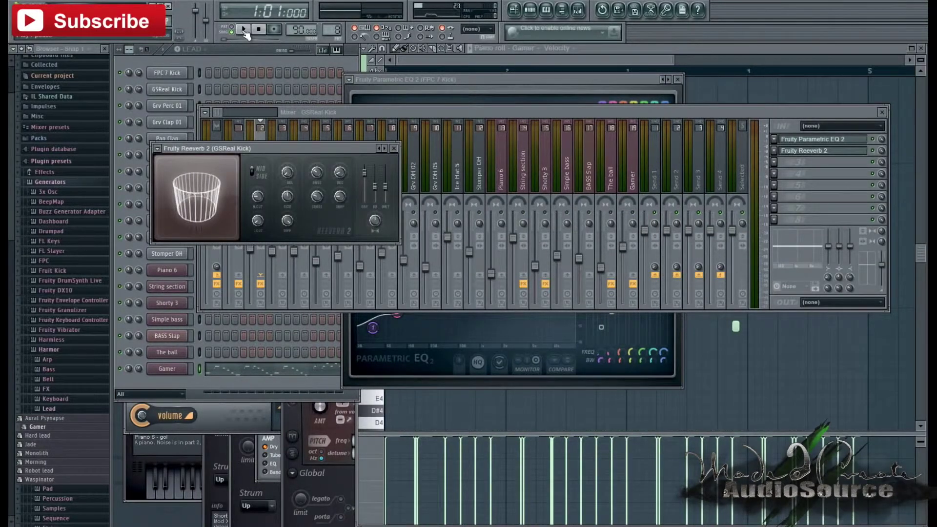
Adjust the GSReal Kick reverb and its slot mix level while listening to the pattern
{"action": "left_click", "coordinate": [244, 30]}
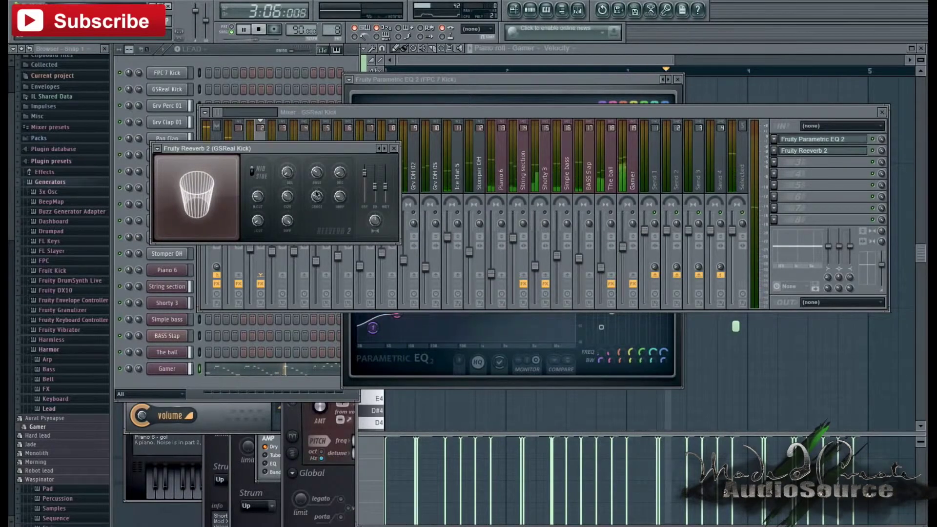
{"action": "left_click", "coordinate": [793, 152]}
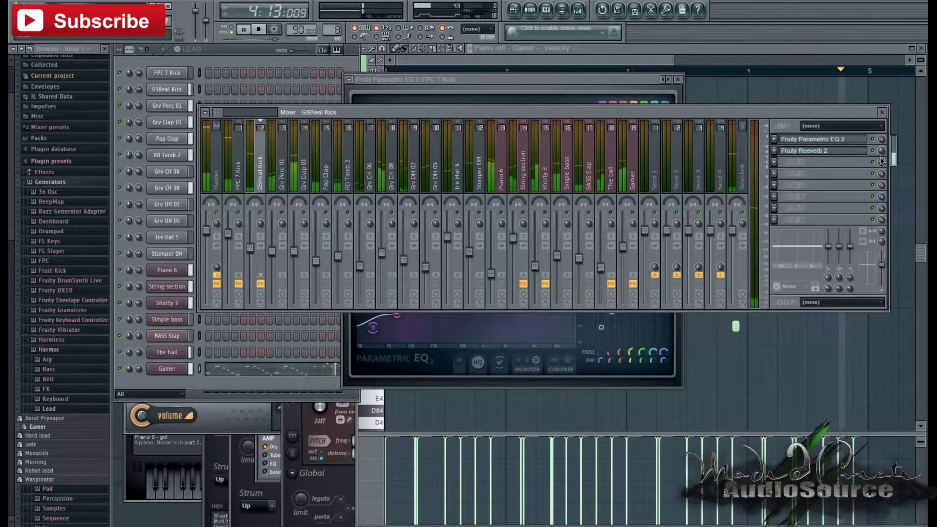
{"action": "left_click", "coordinate": [270, 31]}
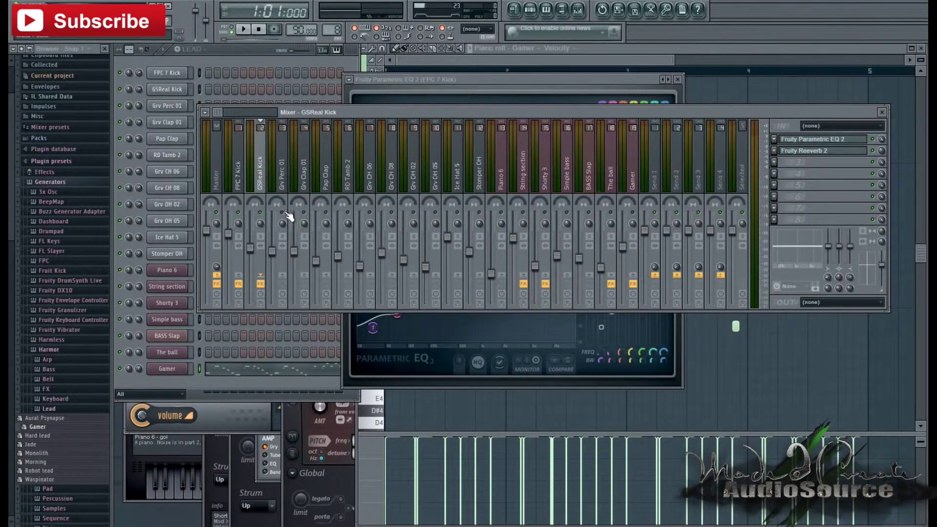
Add Fruity Stereo Shaper to the first effect slot of the Grv Perc 01 track and switch it to the next preset during playback
{"action": "left_click", "coordinate": [283, 184]}
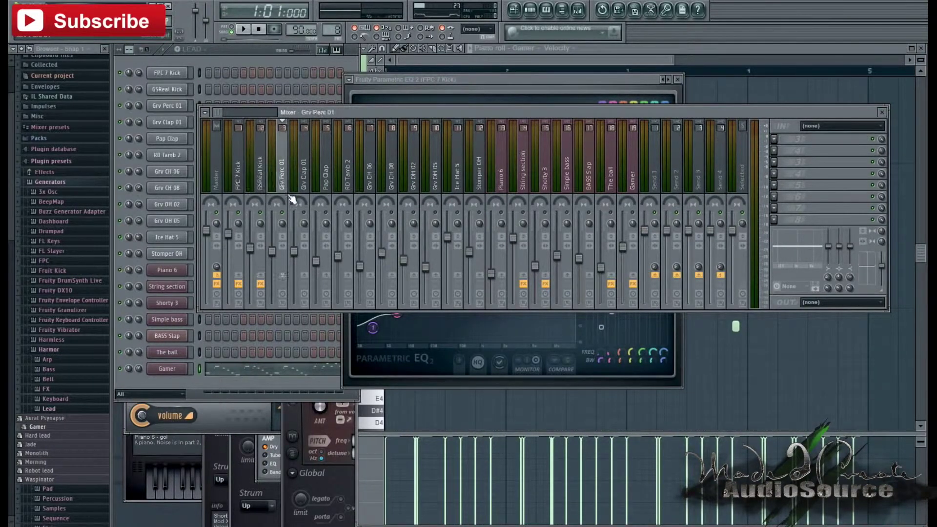
{"action": "left_click", "coordinate": [243, 30]}
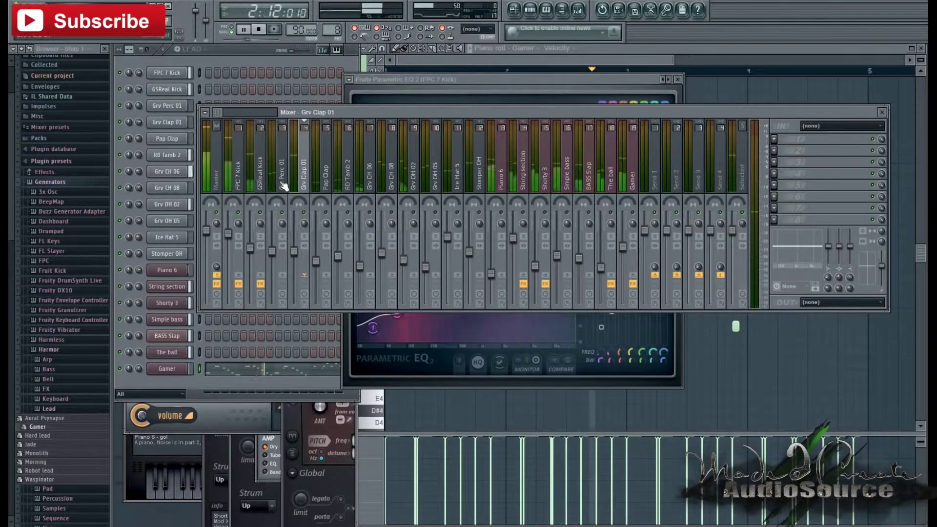
{"action": "left_click", "coordinate": [774, 138]}
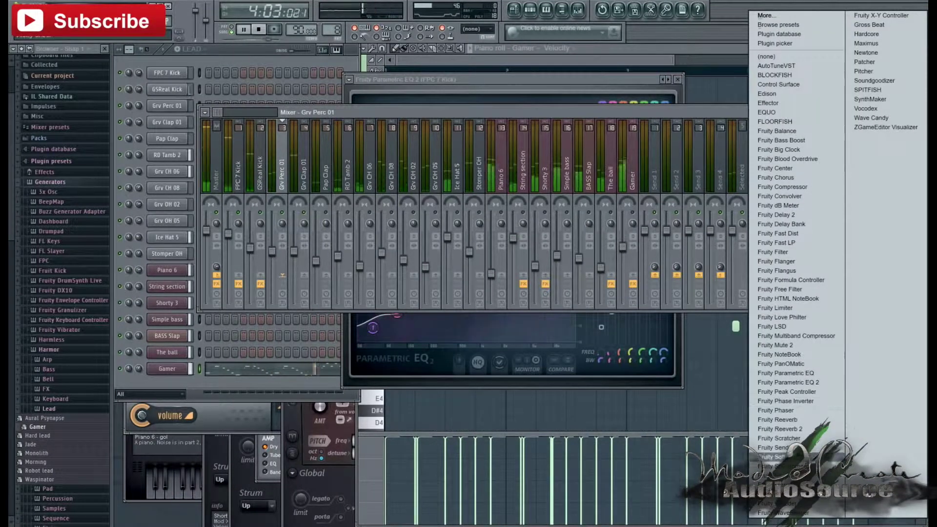
{"action": "left_click", "coordinate": [781, 494]}
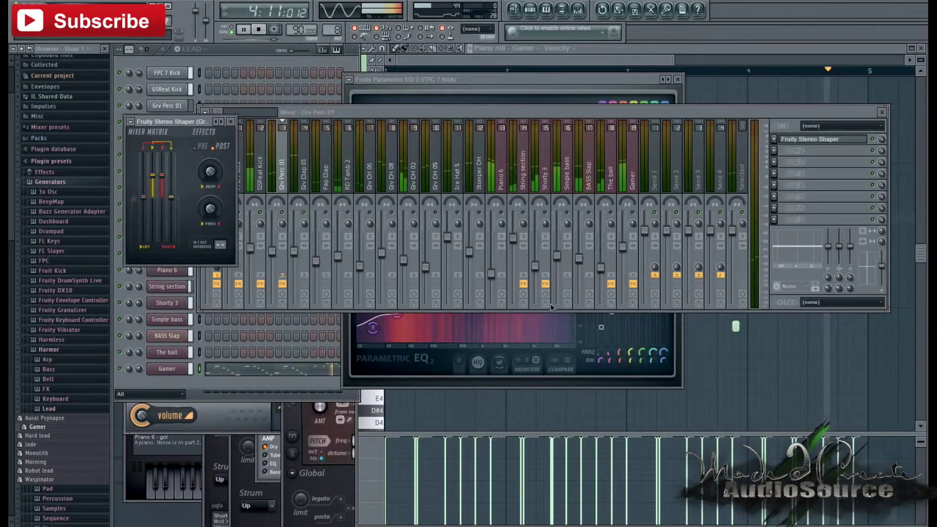
{"action": "left_click", "coordinate": [223, 122]}
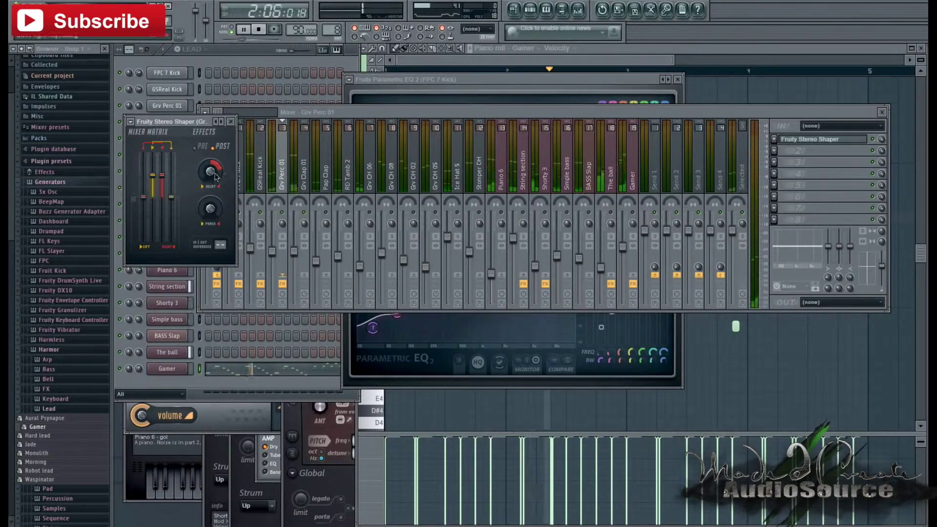
{"action": "left_click", "coordinate": [231, 122]}
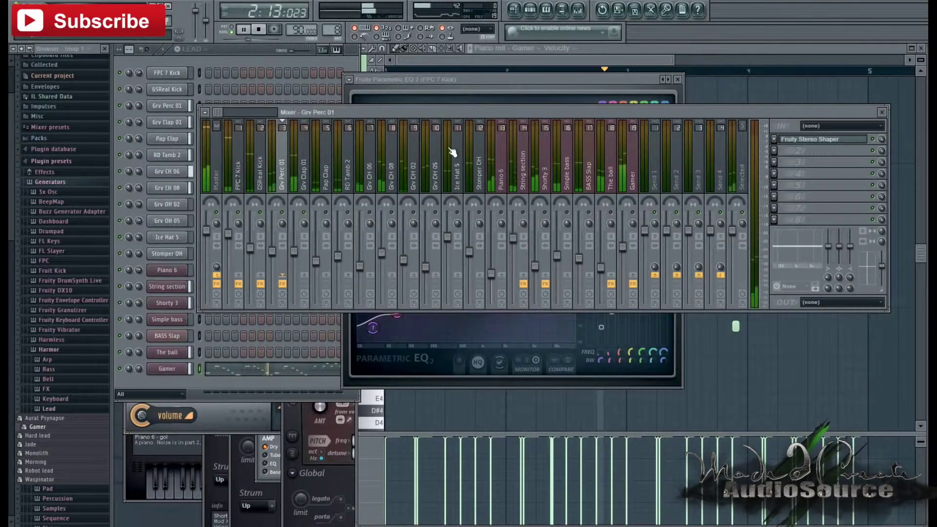
Add Fruity Parametric EQ 2 to Grv Perc 01's second slot, cut bands 1, 2 and 5, and boost band 7 around 8172 Hz
{"action": "left_click", "coordinate": [774, 151]}
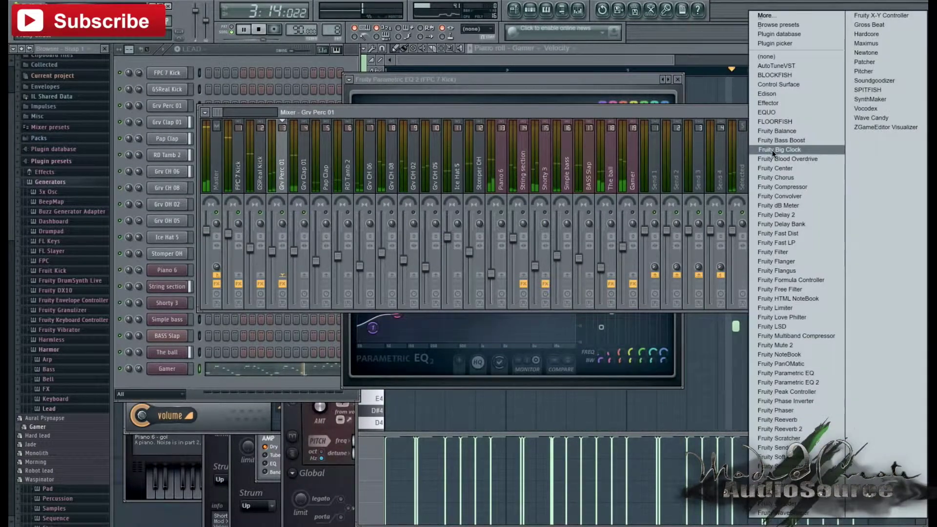
{"action": "left_click", "coordinate": [794, 381]}
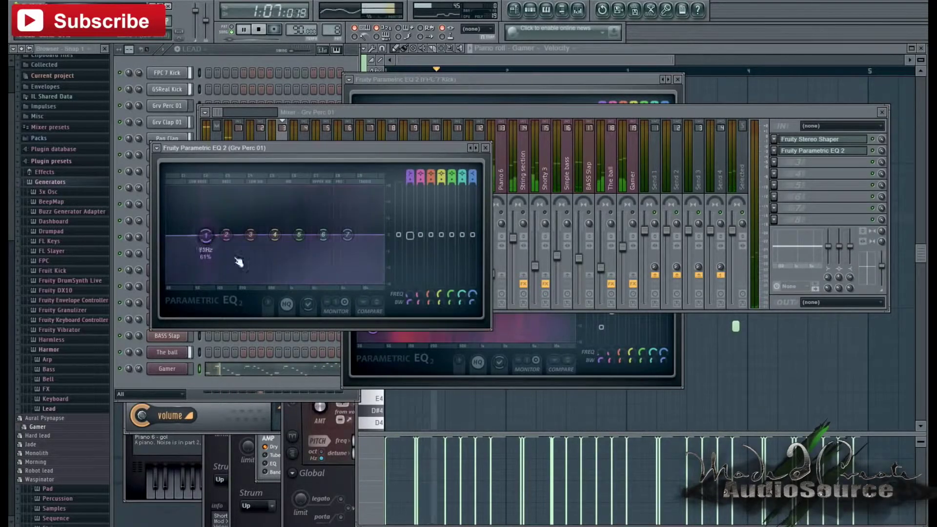
{"action": "left_click_drag", "start_coordinate": [205, 235], "coordinate": [263, 275]}
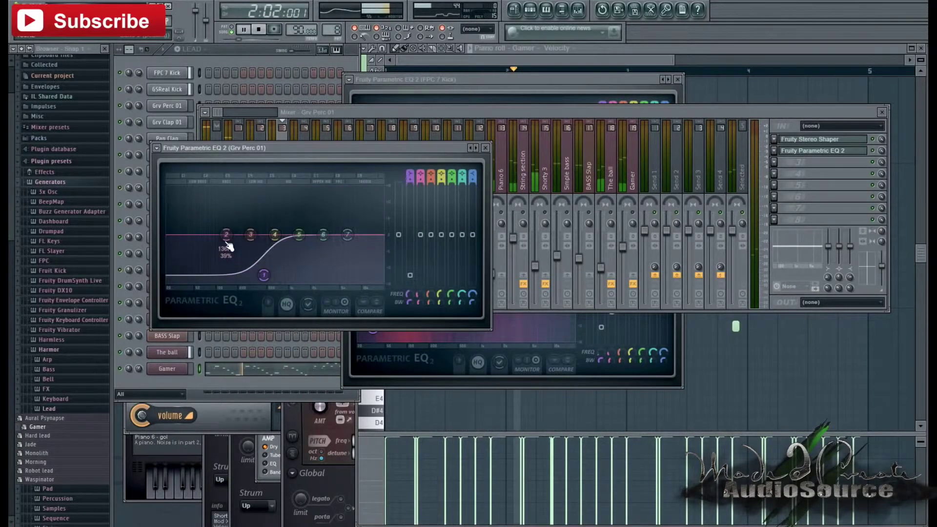
{"action": "left_click_drag", "start_coordinate": [229, 248], "coordinate": [217, 282]}
{"action": "left_click_drag", "start_coordinate": [299, 234], "coordinate": [282, 256]}
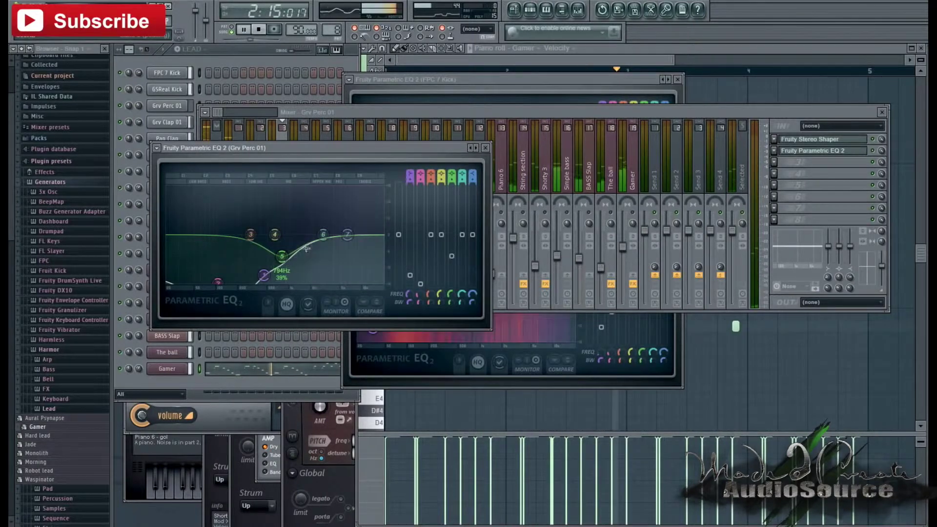
{"action": "left_click_drag", "start_coordinate": [352, 238], "coordinate": [362, 222]}
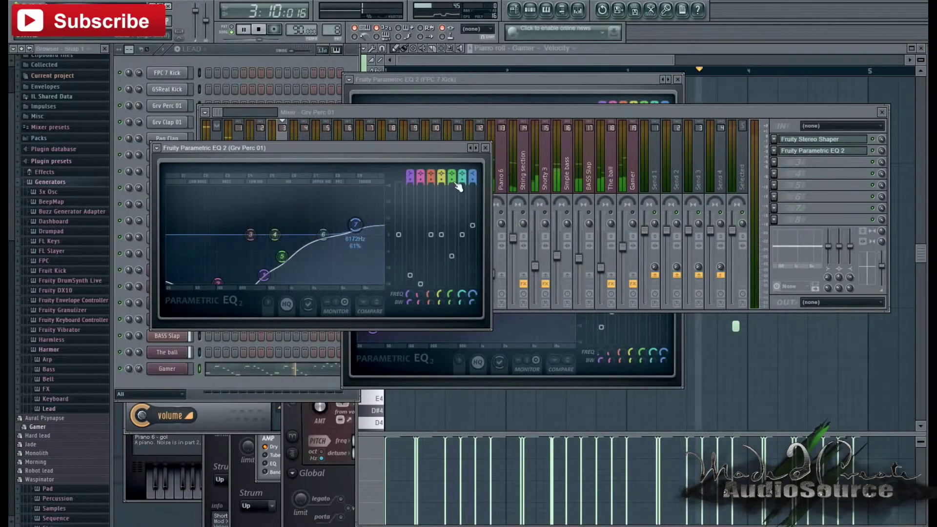
{"action": "left_click", "coordinate": [486, 147]}
Add Fruity Parametric EQ 2 to the first slot of the Grv Clap 01 track and boost the highs with bands 6 and 7
{"action": "left_click", "coordinate": [303, 184]}
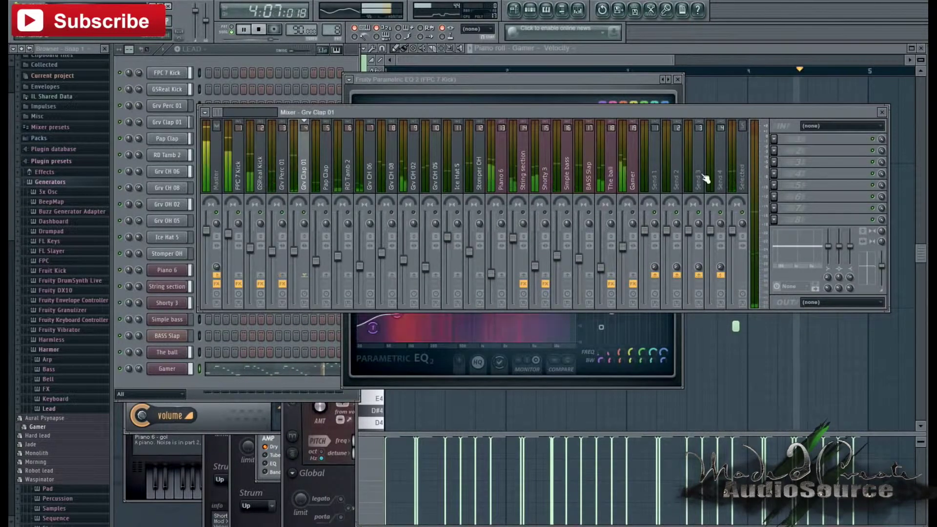
{"action": "left_click", "coordinate": [774, 139]}
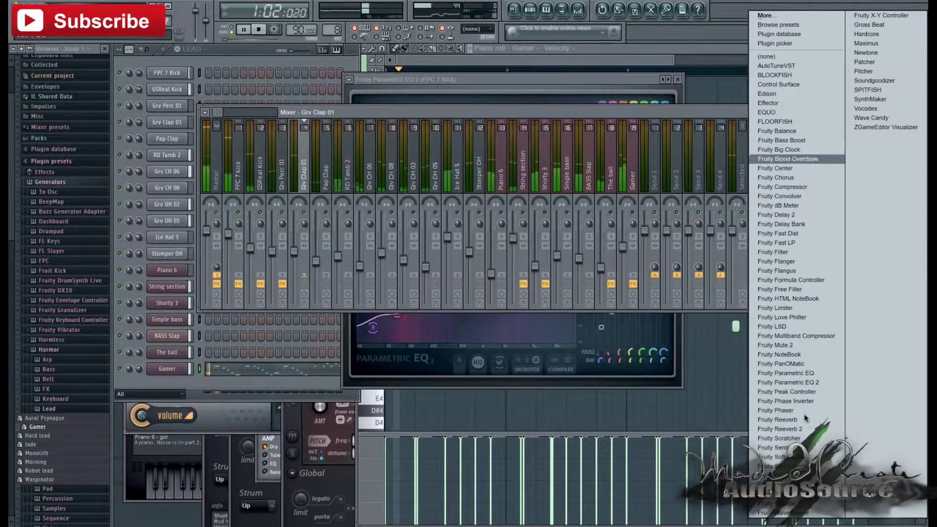
{"action": "left_click", "coordinate": [796, 382]}
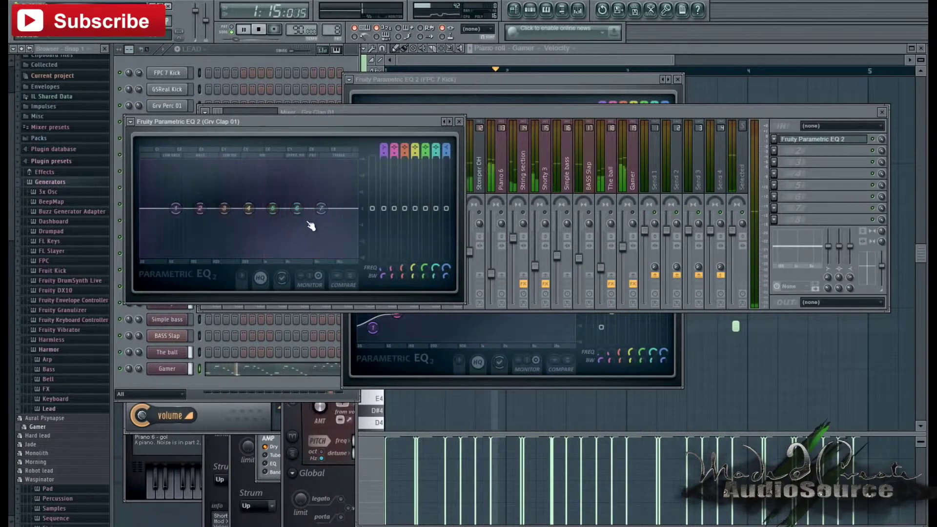
{"action": "mouse_move", "coordinate": [321, 208]}
{"action": "left_mouse_down"}
{"action": "mouse_move", "coordinate": [326, 192]}
{"action": "mouse_move", "coordinate": [309, 197]}
{"action": "left_mouse_up"}
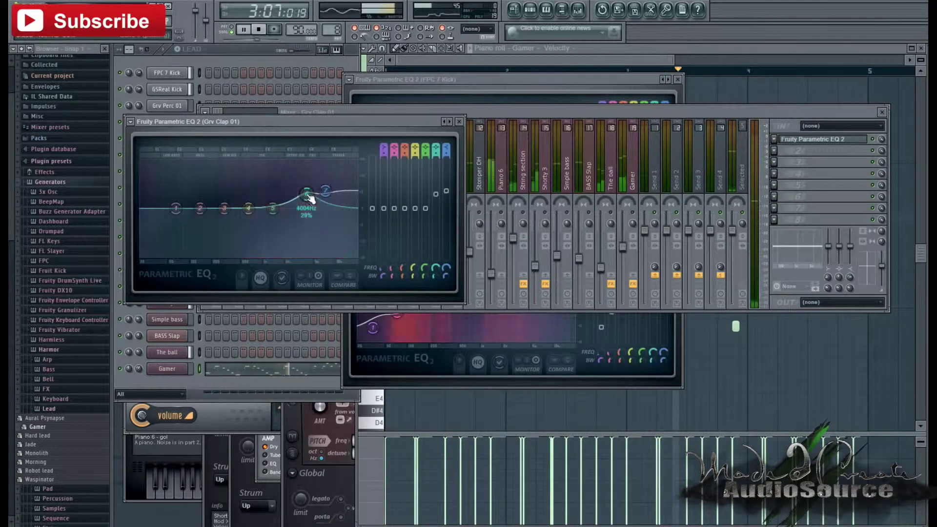
Cut the Grv Clap 01 lows deeply with EQ bands 1 and 2 and lift bands 3 and 4 slightly above the centre line
{"action": "left_click_drag", "start_coordinate": [248, 209], "coordinate": [223, 247]}
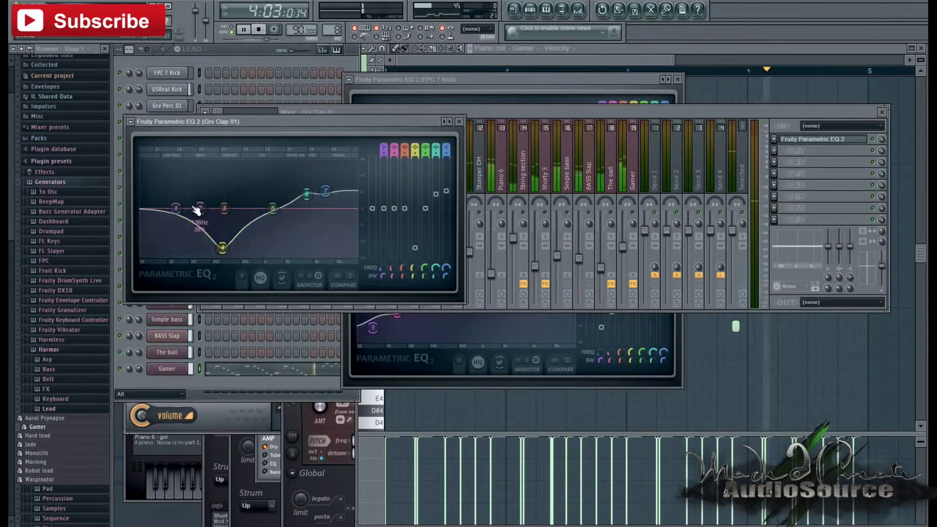
{"action": "left_click_drag", "start_coordinate": [197, 209], "coordinate": [243, 217]}
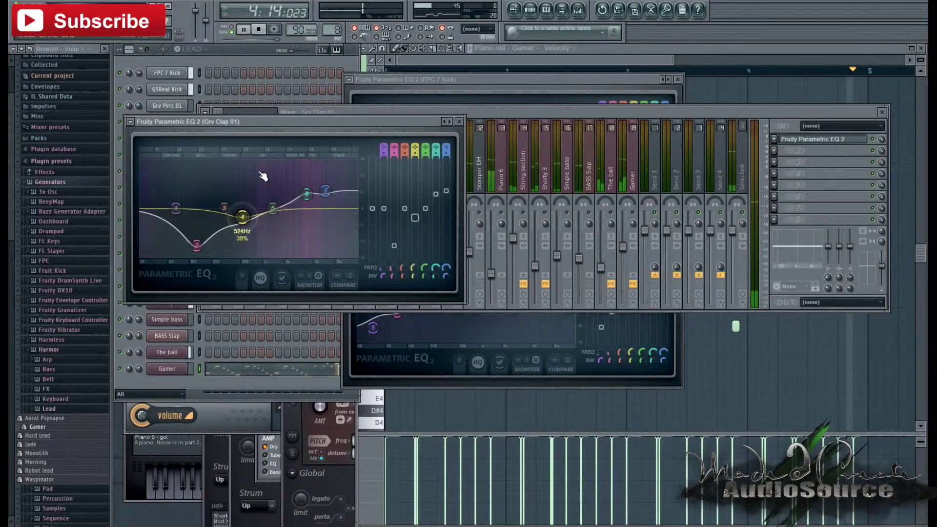
{"action": "left_click_drag", "start_coordinate": [264, 177], "coordinate": [268, 160]}
{"action": "left_click_drag", "start_coordinate": [175, 209], "coordinate": [185, 254]}
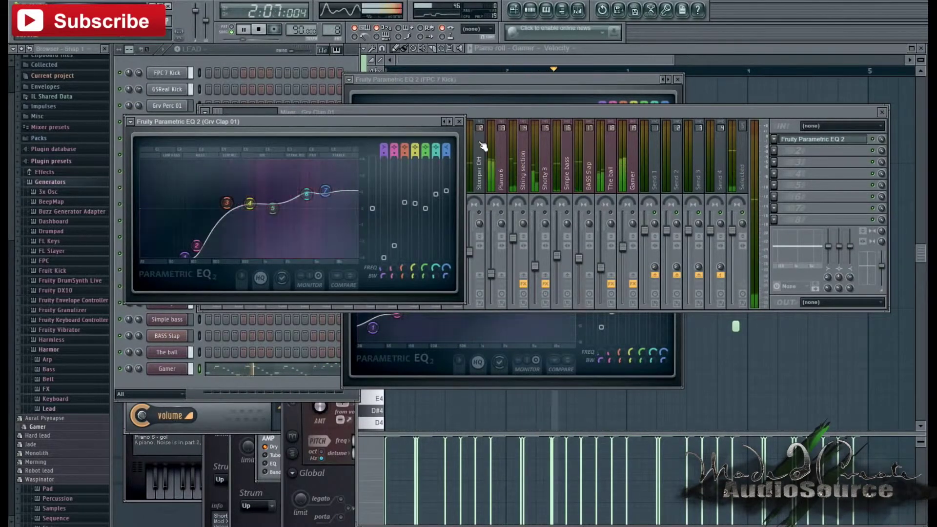
{"action": "left_click", "coordinate": [824, 139]}
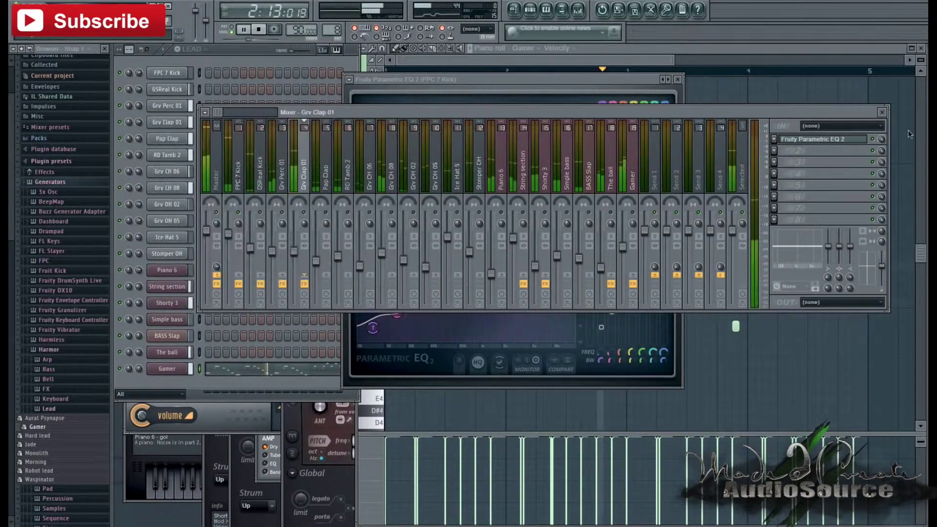
Add Fruity Reeverb 2 to the second effect slot of the Grv Clap 01 track and close its window
{"action": "left_click", "coordinate": [775, 151]}
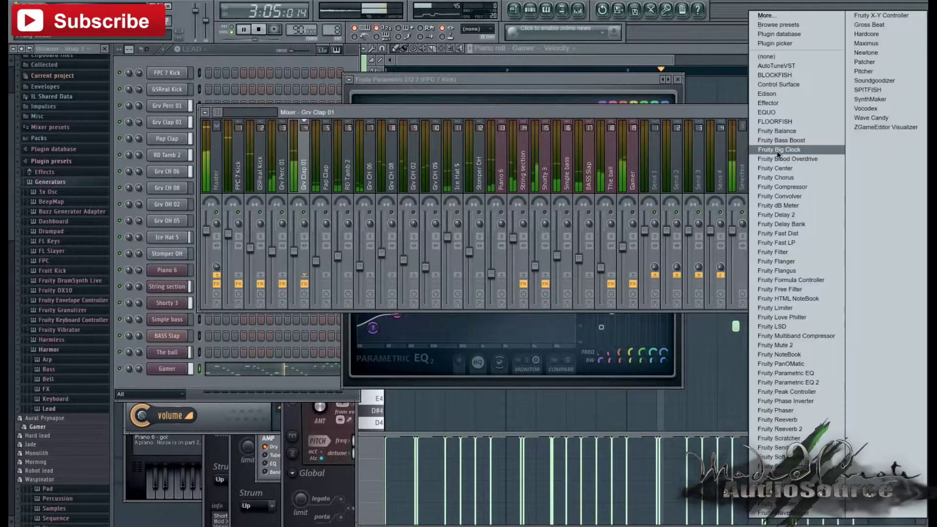
{"action": "left_click", "coordinate": [816, 429]}
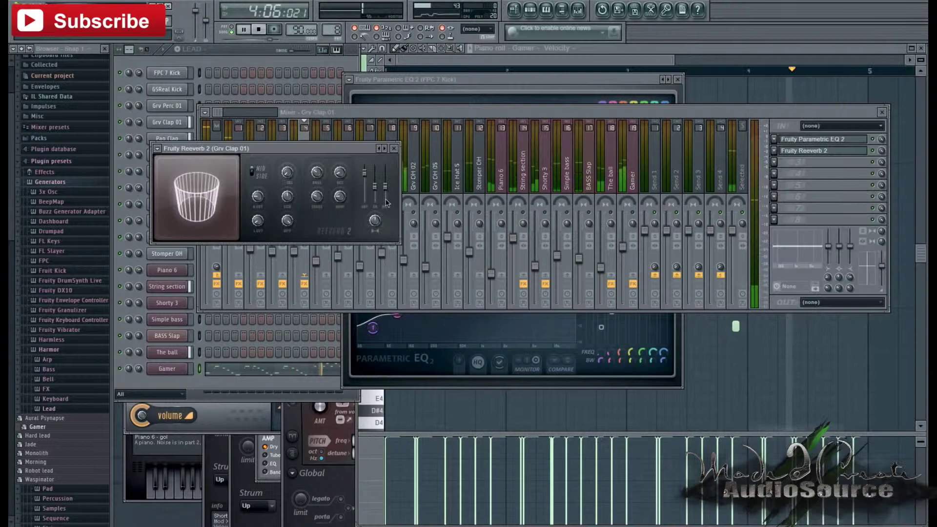
{"action": "left_click", "coordinate": [394, 148]}
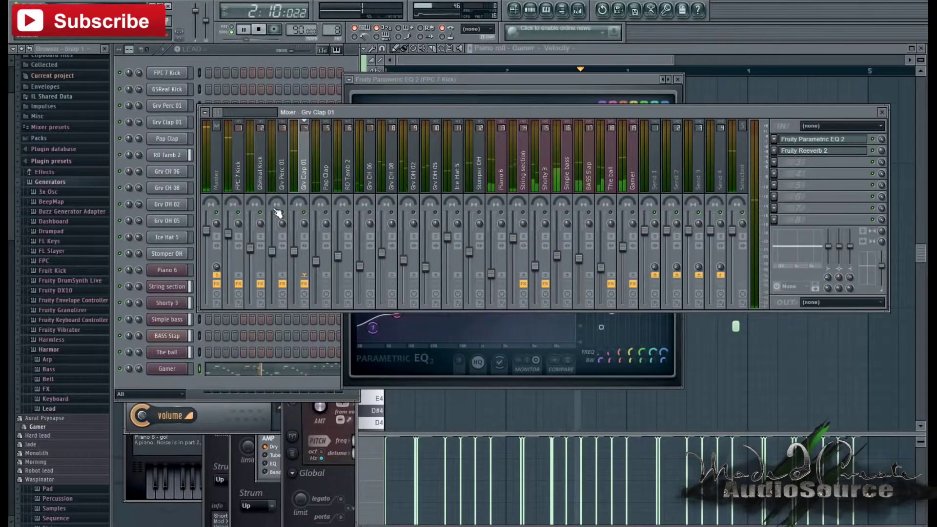
Raise the Pap Clap track's fader and add Fruity Stereo Shaper to its first effect slot
{"action": "left_click", "coordinate": [326, 188]}
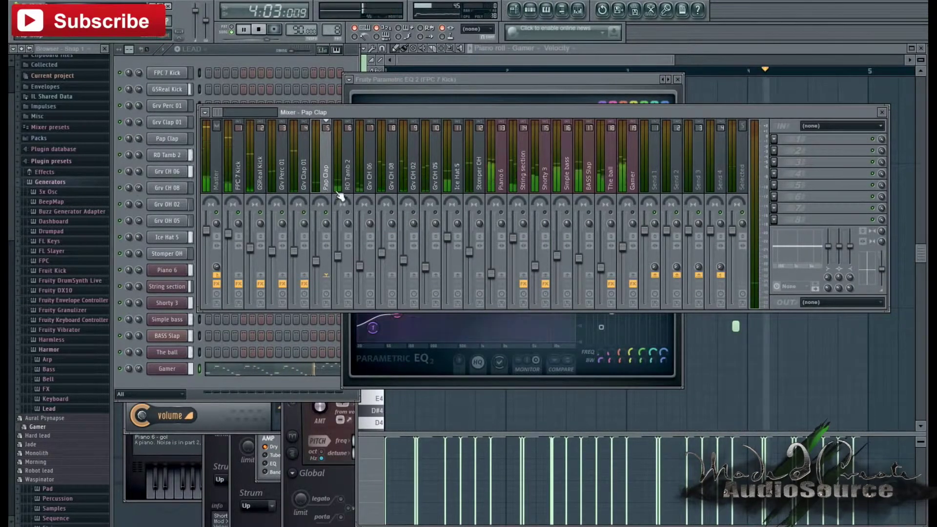
{"action": "left_click_drag", "start_coordinate": [317, 260], "coordinate": [323, 231]}
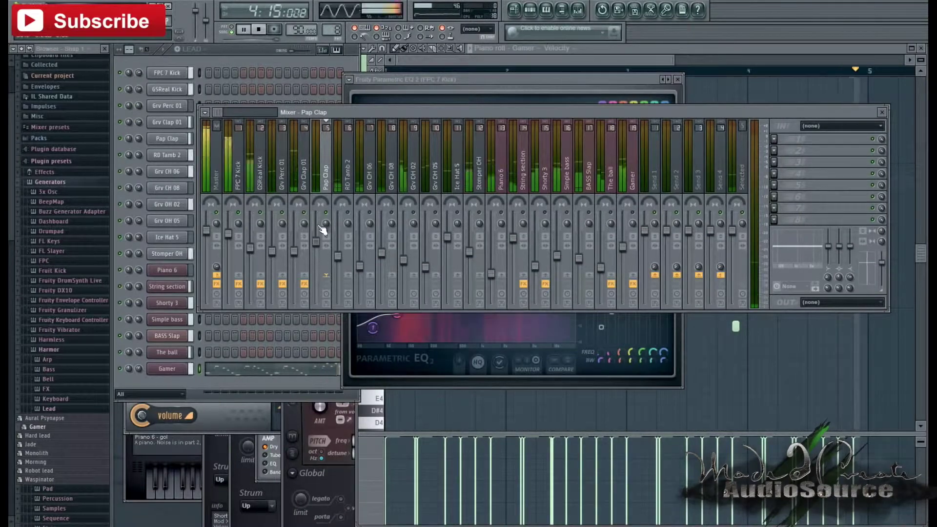
{"action": "left_click", "coordinate": [774, 140]}
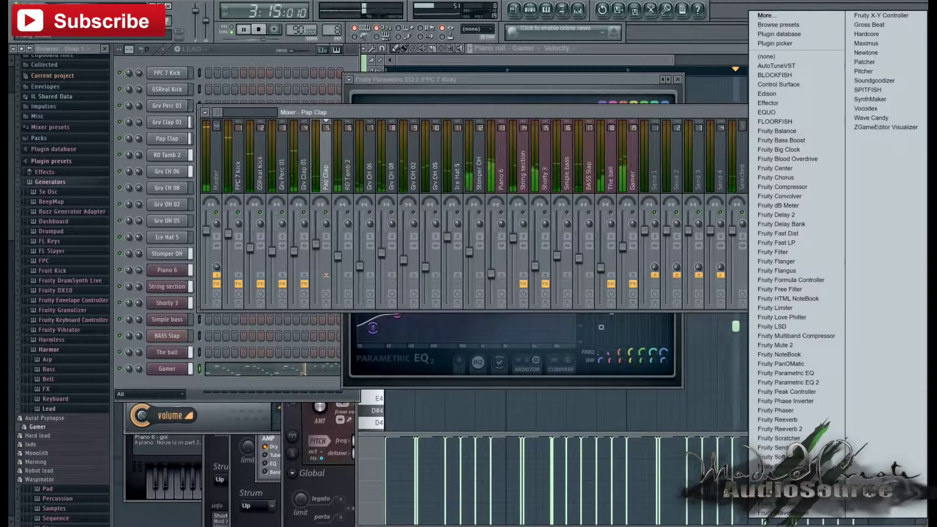
{"action": "left_click", "coordinate": [780, 493]}
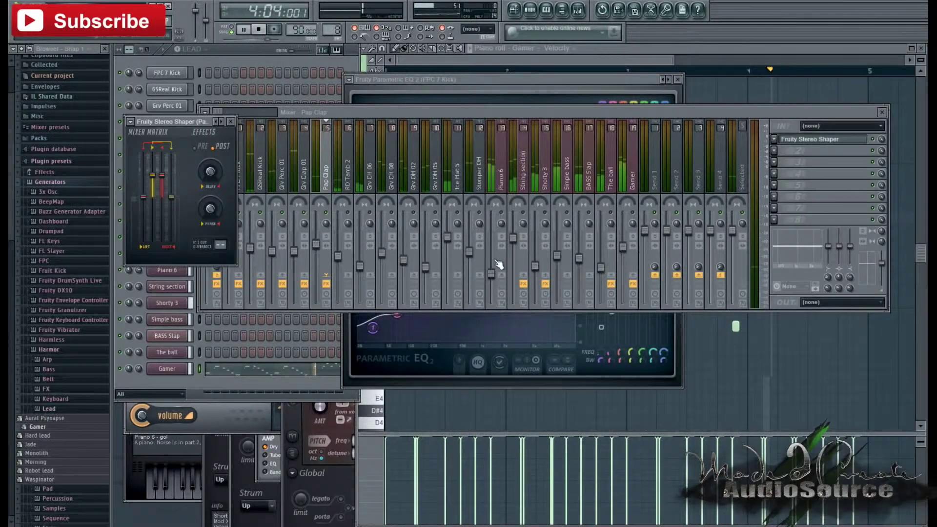
{"action": "left_click", "coordinate": [231, 122]}
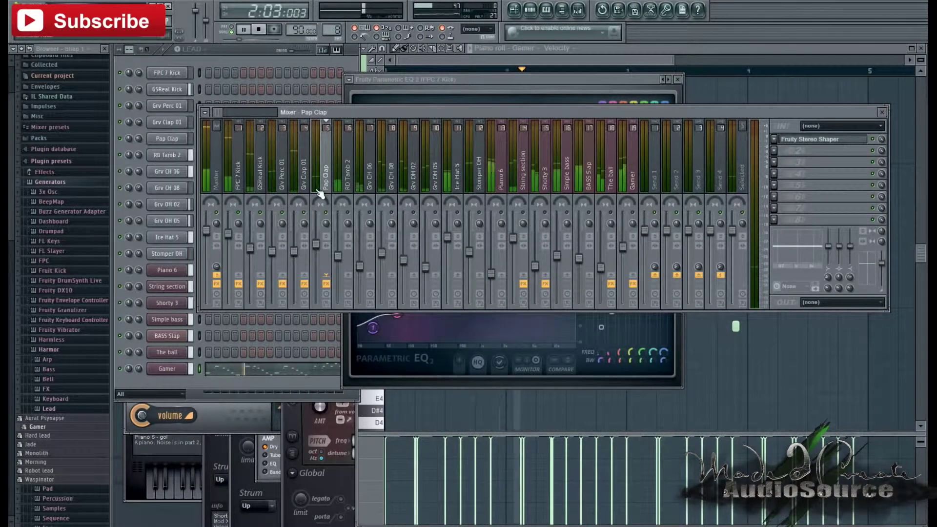
Add Fruity Parametric EQ 2 to RD Tamb 2, boosting band 7 in the highs and cutting band 5 near 1326 Hz and band 1 near 840 Hz
{"action": "left_click", "coordinate": [348, 186]}
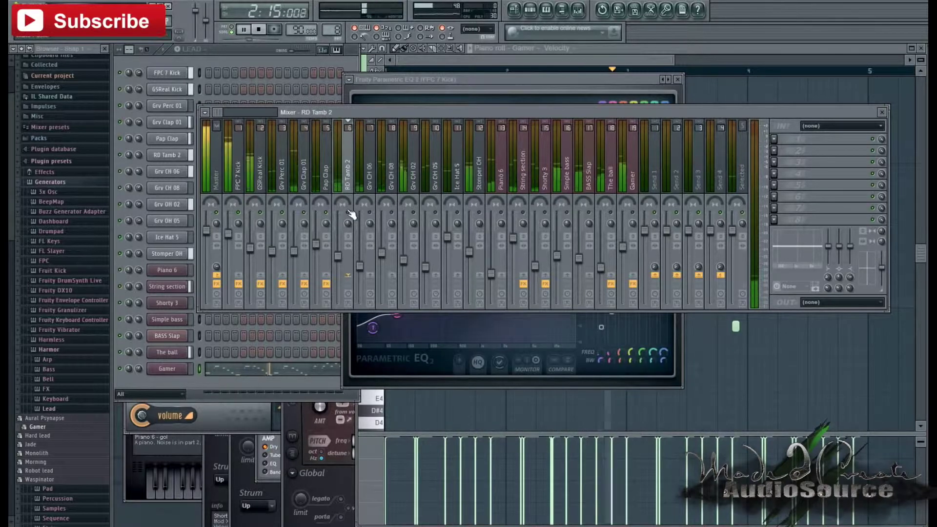
{"action": "left_click", "coordinate": [775, 139]}
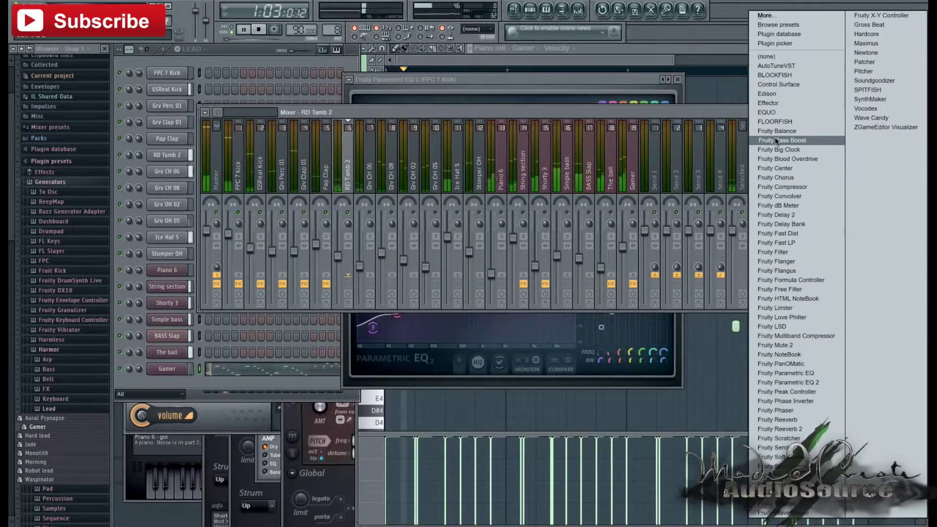
{"action": "left_click", "coordinate": [811, 384]}
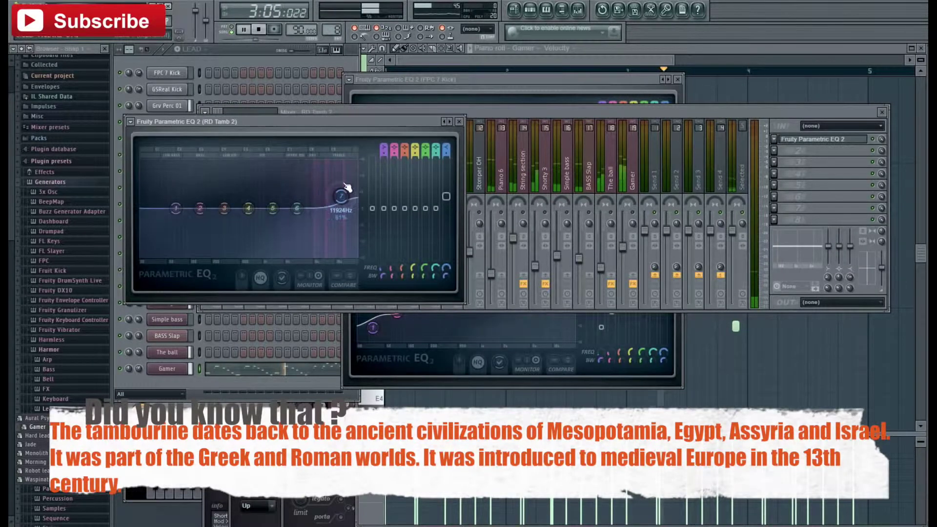
{"action": "left_click_drag", "start_coordinate": [272, 208], "coordinate": [267, 244]}
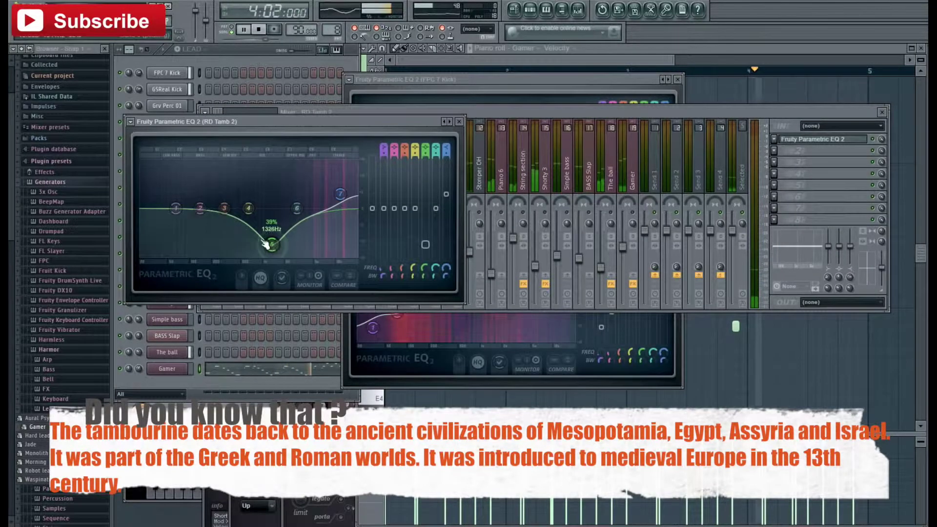
{"action": "left_click_drag", "start_coordinate": [177, 208], "coordinate": [264, 255]}
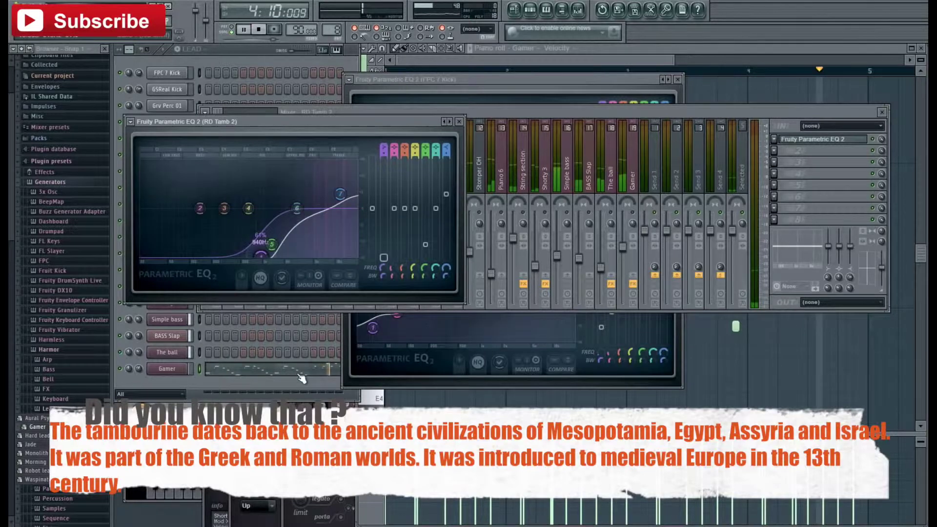
{"action": "left_click", "coordinate": [459, 122]}
Add Fruity Stereo Shaper to the first effect slot of the Grv CH 06 track and change its preset
{"action": "left_click", "coordinate": [370, 179]}
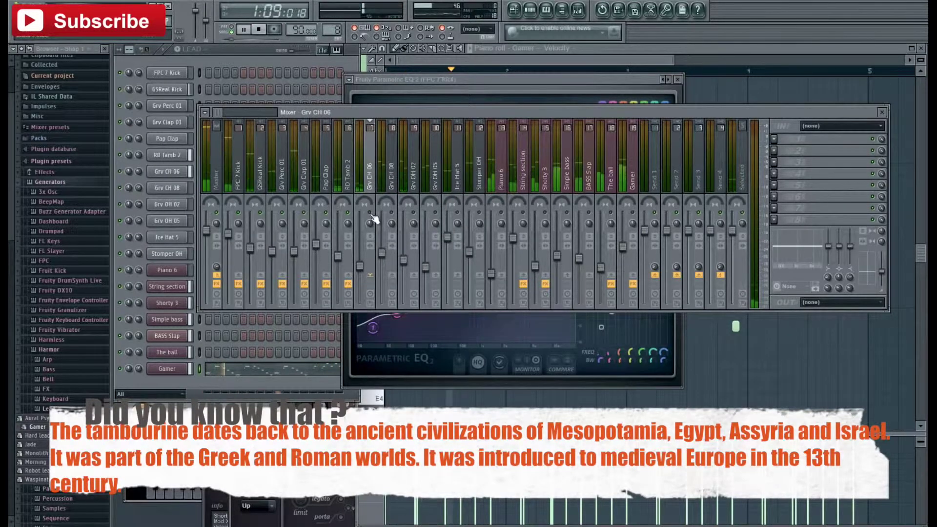
{"action": "left_click", "coordinate": [775, 139]}
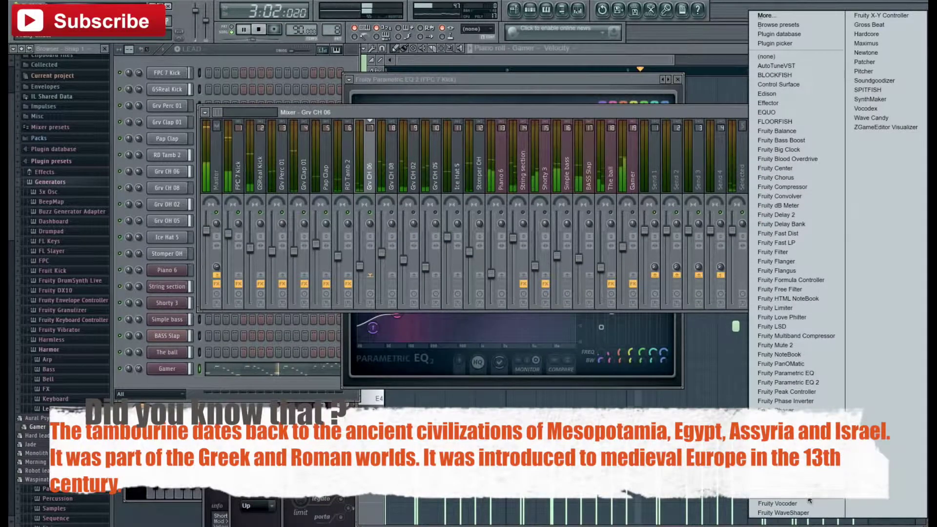
{"action": "left_click", "coordinate": [785, 494]}
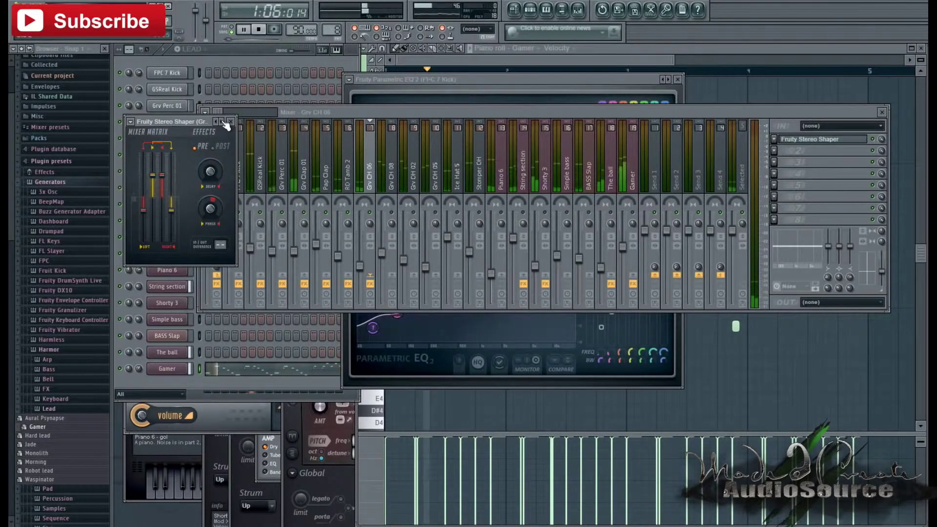
Restart playback and add Fruity Parametric EQ 2 to the first effect slot of the Grv CH 08 track
{"action": "left_click", "coordinate": [265, 29]}
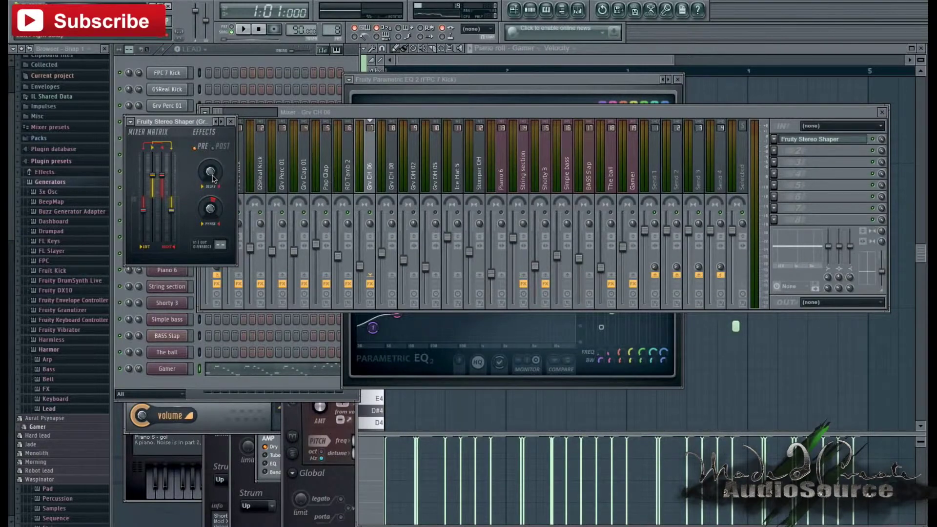
{"action": "key", "text": "space"}
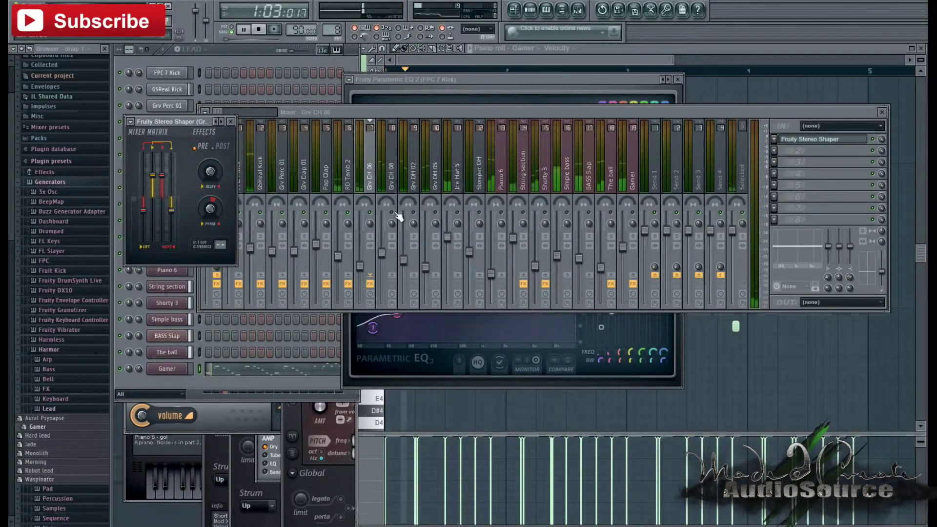
{"action": "left_click", "coordinate": [393, 182]}
{"action": "left_click", "coordinate": [393, 182]}
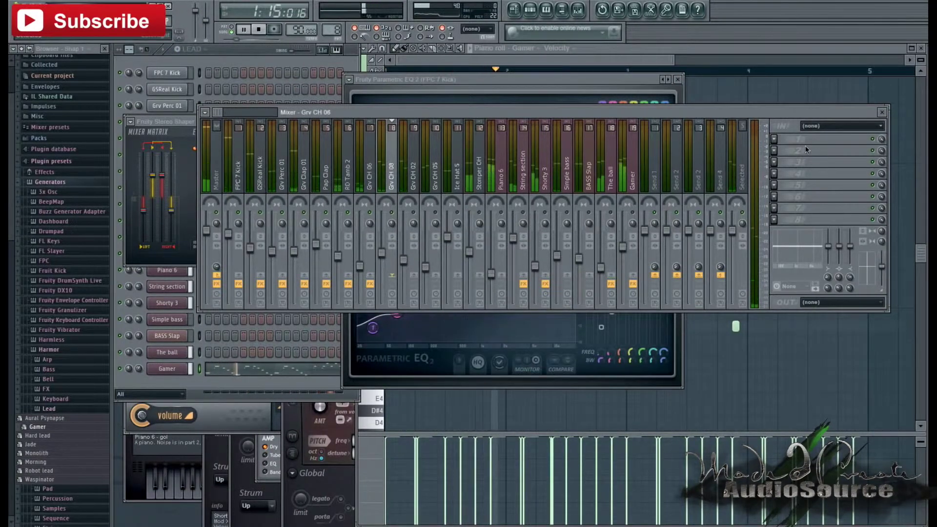
{"action": "left_click", "coordinate": [776, 141]}
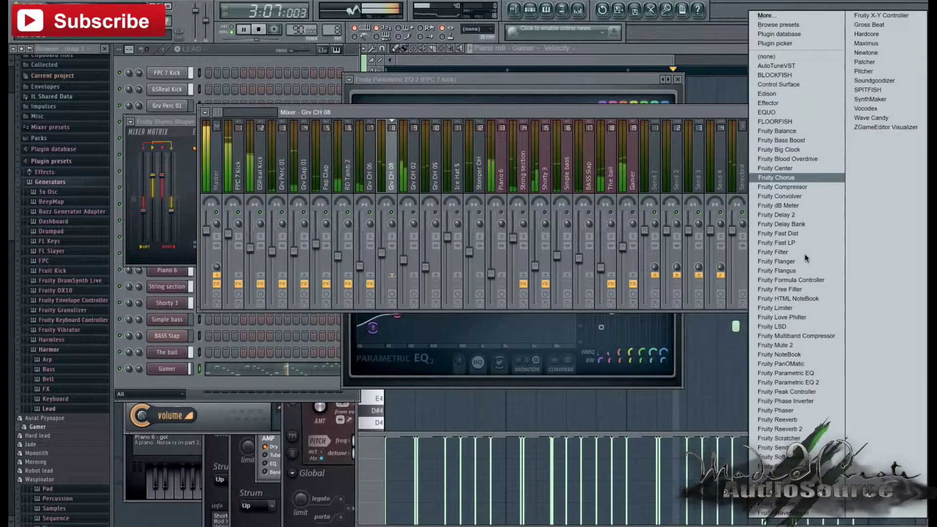
{"action": "left_click", "coordinate": [813, 384]}
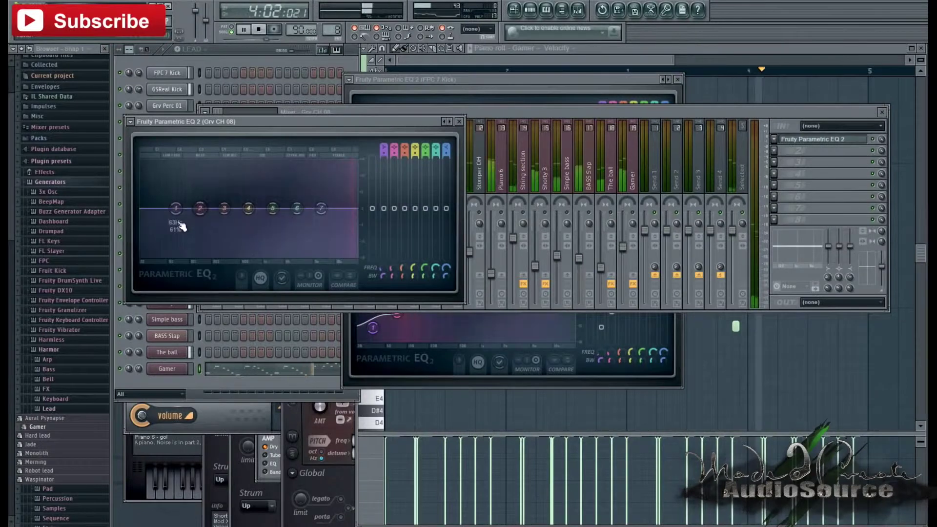
Cut the lows of Grv CH 08 by lowering EQ band 1 in the mids and band 2 in the low end, and close the EQ
{"action": "left_click_drag", "start_coordinate": [182, 224], "coordinate": [263, 297]}
{"action": "left_click_drag", "start_coordinate": [238, 254], "coordinate": [271, 252]}
{"action": "left_click_drag", "start_coordinate": [200, 208], "coordinate": [205, 247]}
{"action": "left_click_drag", "start_coordinate": [177, 299], "coordinate": [175, 256]}
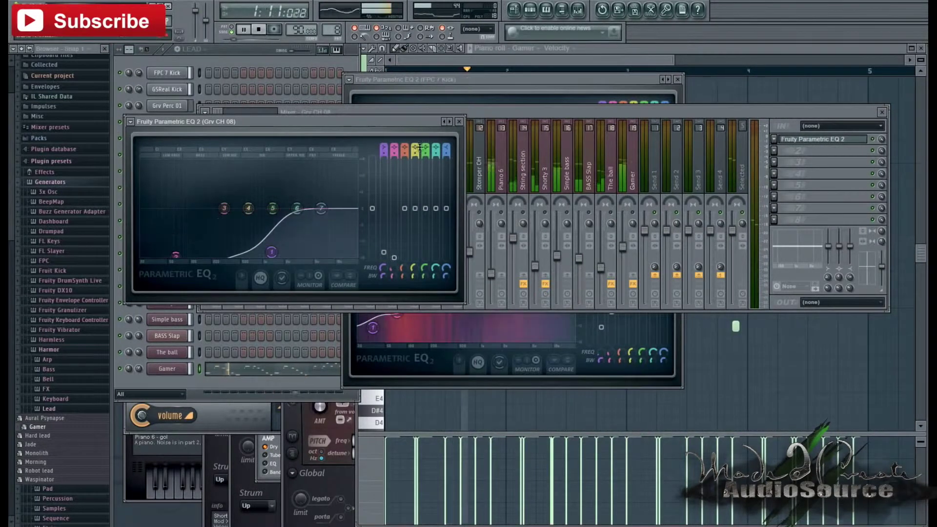
{"action": "left_click", "coordinate": [460, 122]}
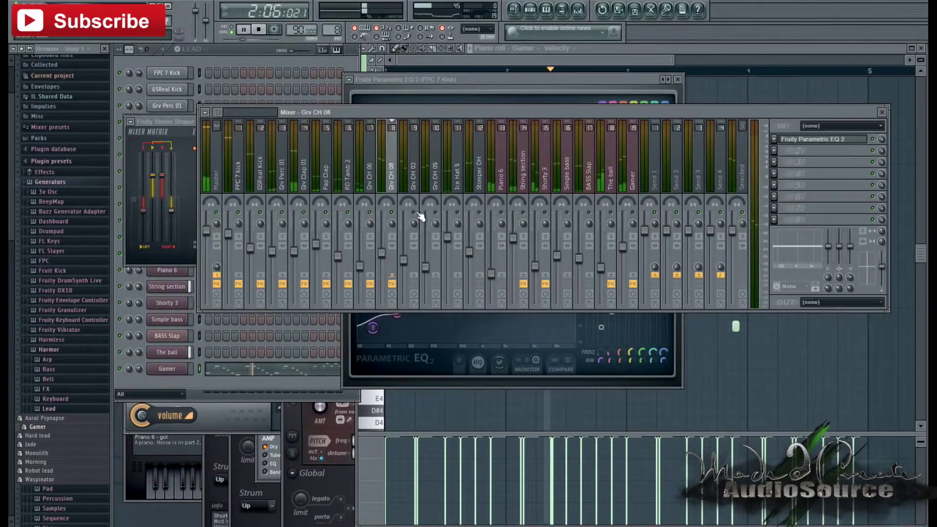
Add Fruity Parametric EQ 2 to Grv OH 02, cutting bands 1 and 5 in the mids and slightly boosting band 7 in the highs
{"action": "left_click", "coordinate": [416, 184]}
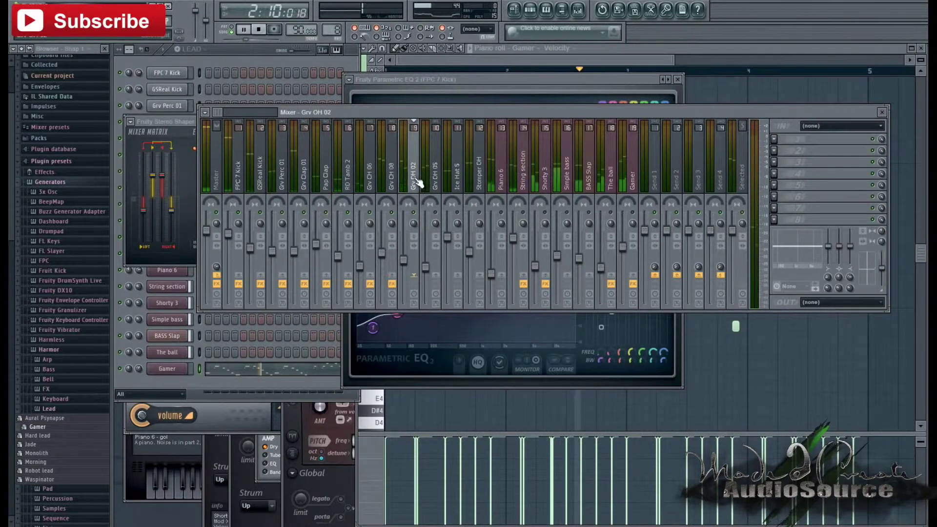
{"action": "left_click", "coordinate": [775, 141]}
{"action": "left_click", "coordinate": [795, 384]}
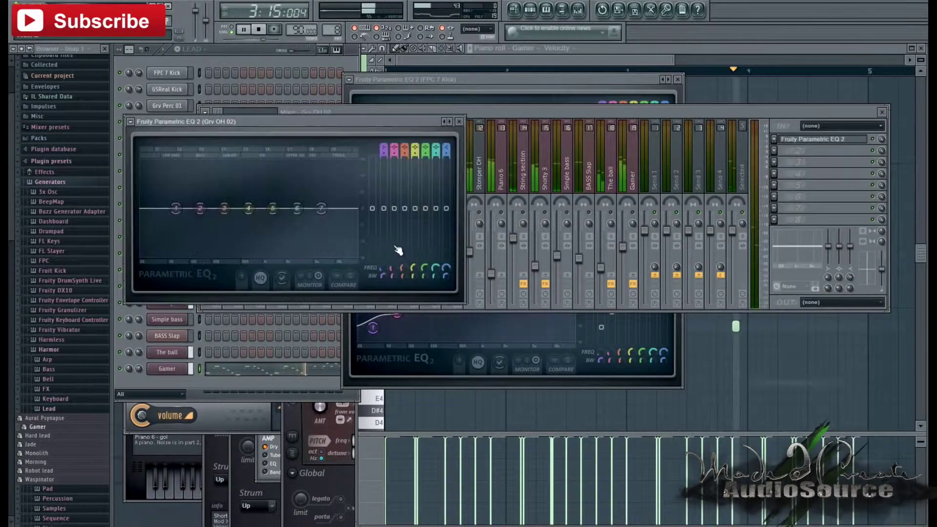
{"action": "left_click_drag", "start_coordinate": [320, 208], "coordinate": [267, 241]}
{"action": "left_click_drag", "start_coordinate": [175, 208], "coordinate": [182, 239]}
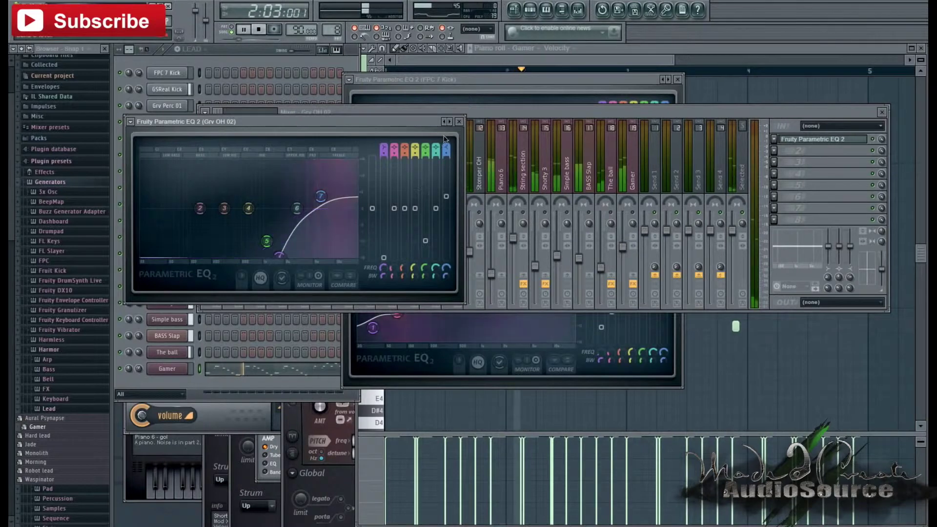
{"action": "left_click", "coordinate": [459, 122]}
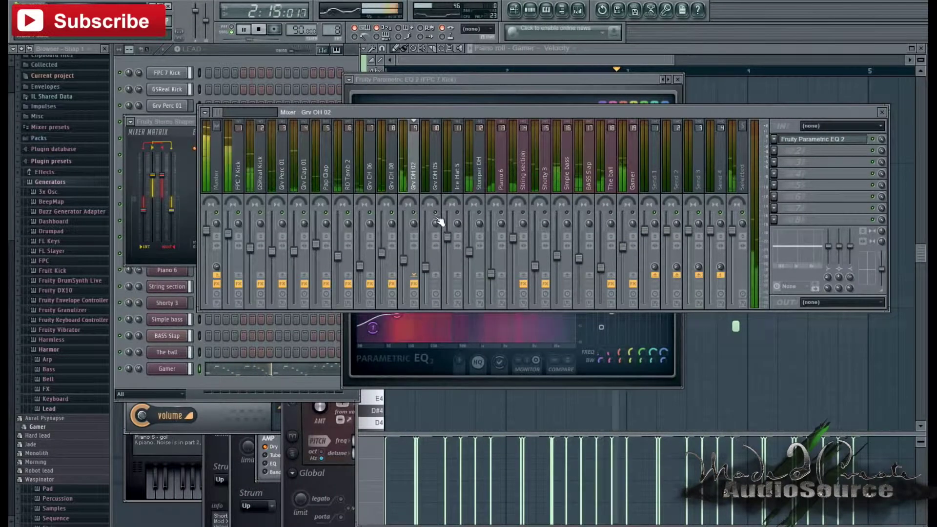
Try Fruity Love Philter with the "Lowpass with waveshaping" preset in the first effect slot of the Grv OH 05 track
{"action": "left_click", "coordinate": [435, 186]}
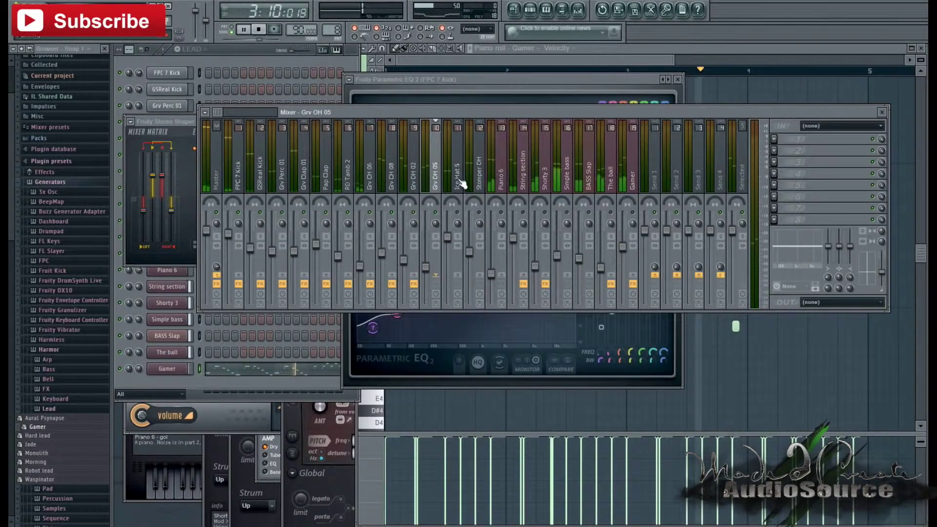
{"action": "left_click", "coordinate": [781, 142]}
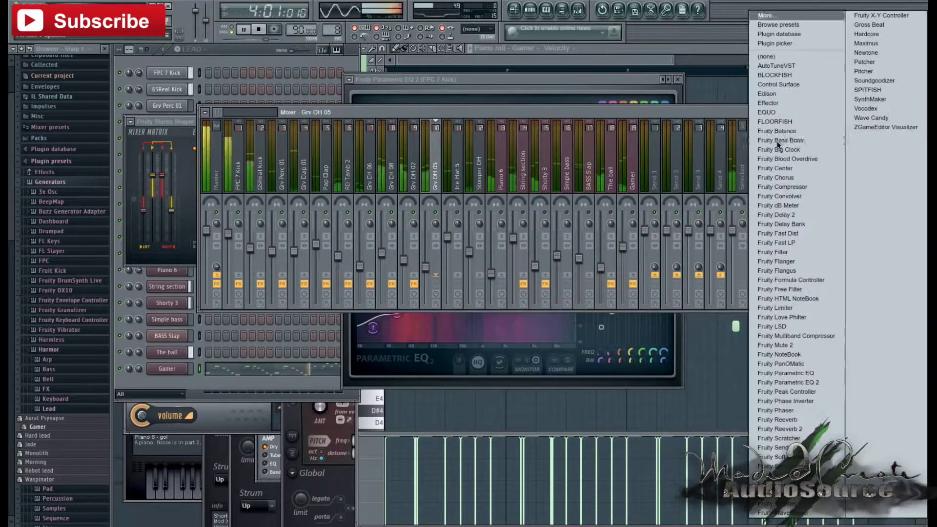
{"action": "left_click", "coordinate": [790, 317]}
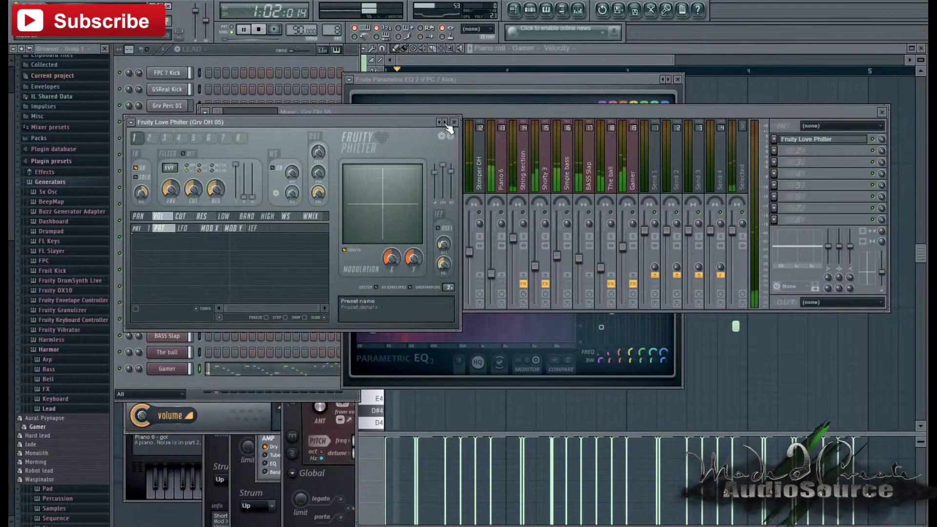
{"action": "left_click", "coordinate": [446, 123]}
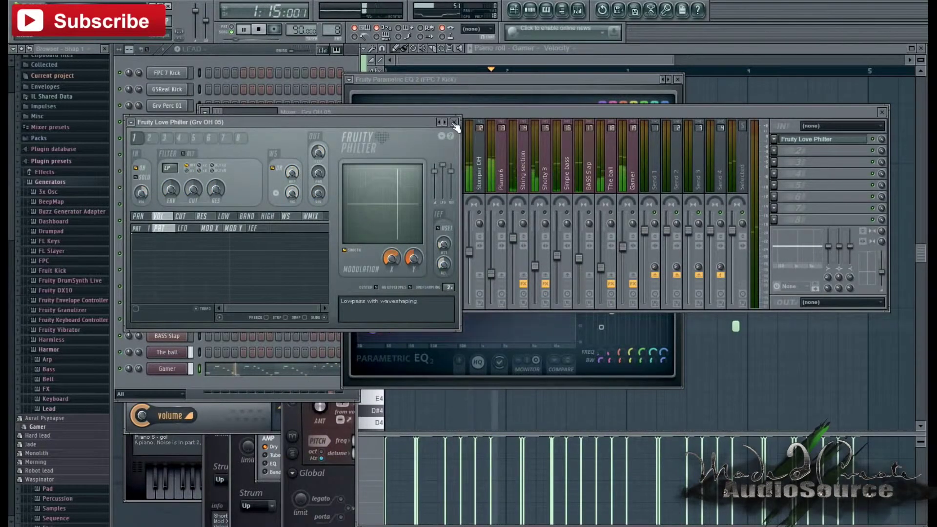
{"action": "left_click", "coordinate": [455, 122]}
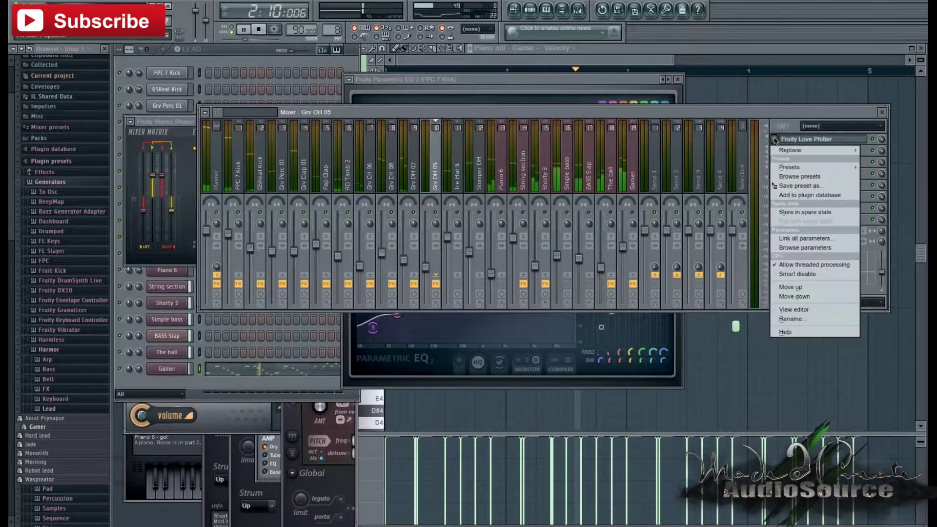
Replace the effect in the first slot of Grv OH 05 with Fruity Parametric EQ 2 and change its preset
{"action": "left_click", "coordinate": [774, 139]}
{"action": "left_click", "coordinate": [785, 152]}
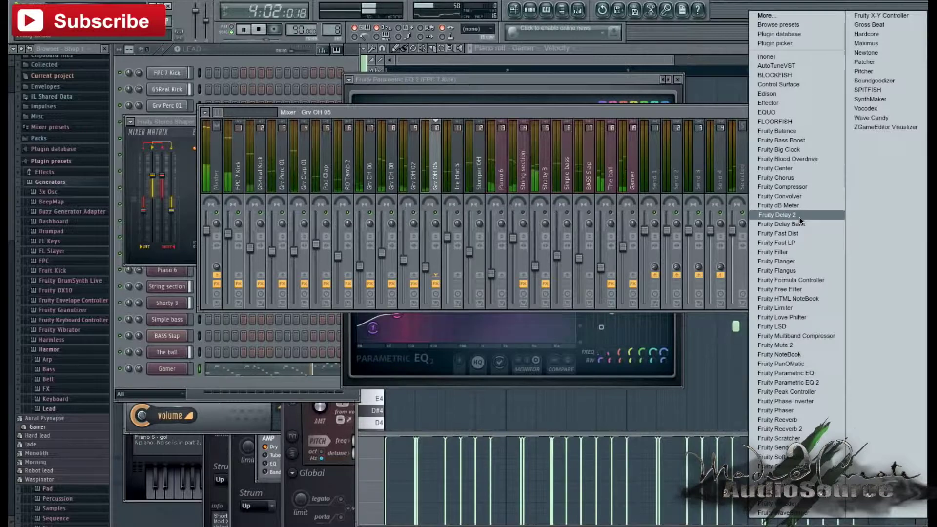
{"action": "left_click", "coordinate": [810, 382]}
{"action": "left_click", "coordinate": [450, 122]}
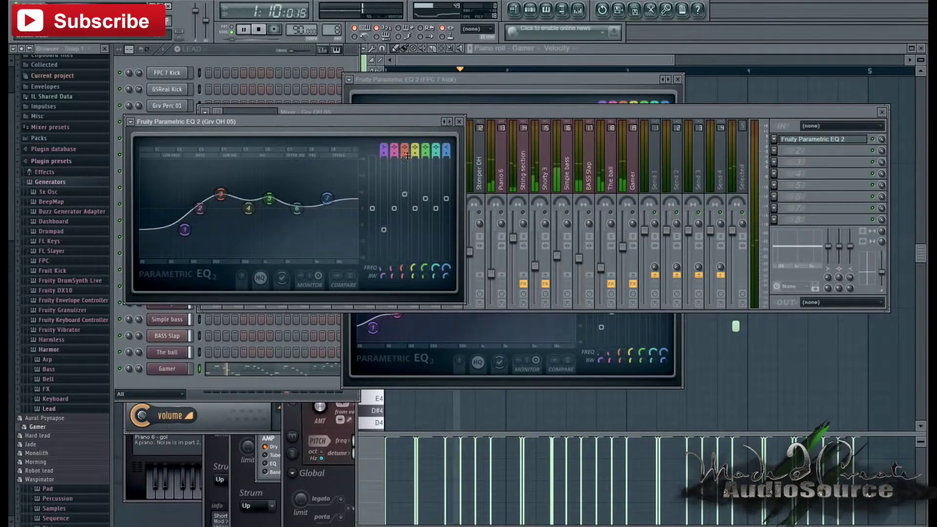
{"action": "left_click", "coordinate": [449, 122]}
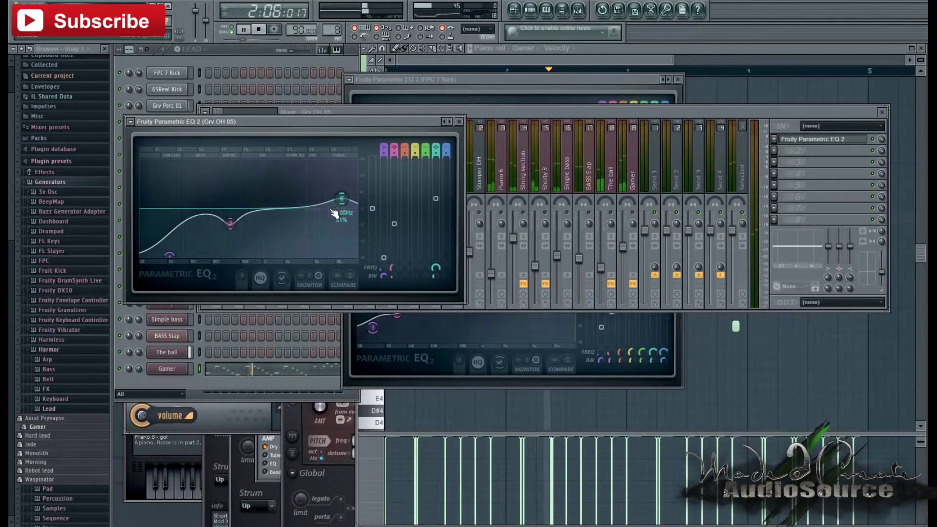
Deepen the band 2 cut on the Grv OH 05 EQ, shift the band 1 low cut up in frequency, and close the EQ
{"action": "left_click_drag", "start_coordinate": [234, 237], "coordinate": [243, 264]}
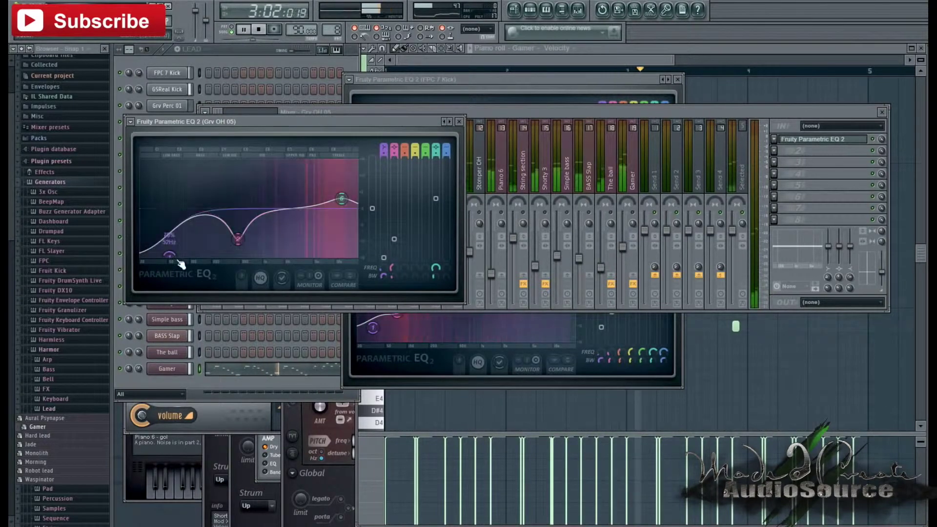
{"action": "left_click_drag", "start_coordinate": [180, 263], "coordinate": [312, 267]}
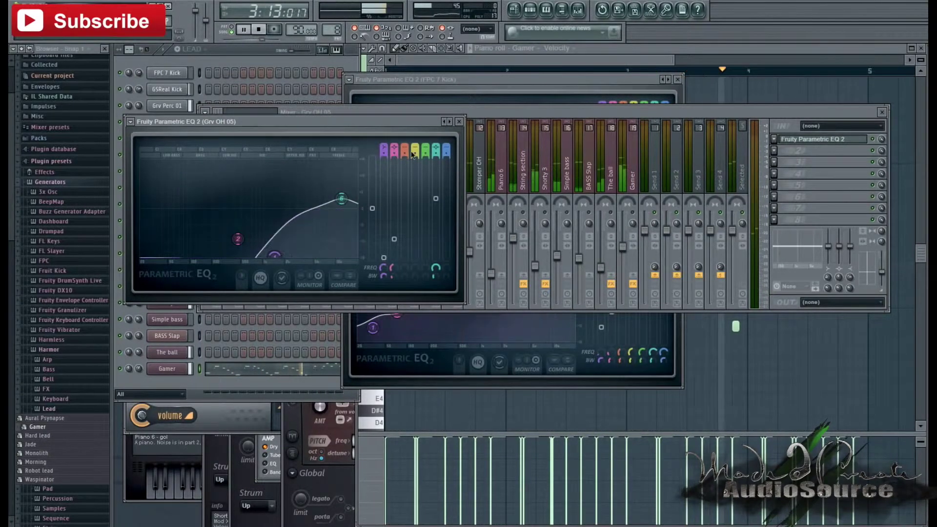
{"action": "left_click", "coordinate": [459, 122]}
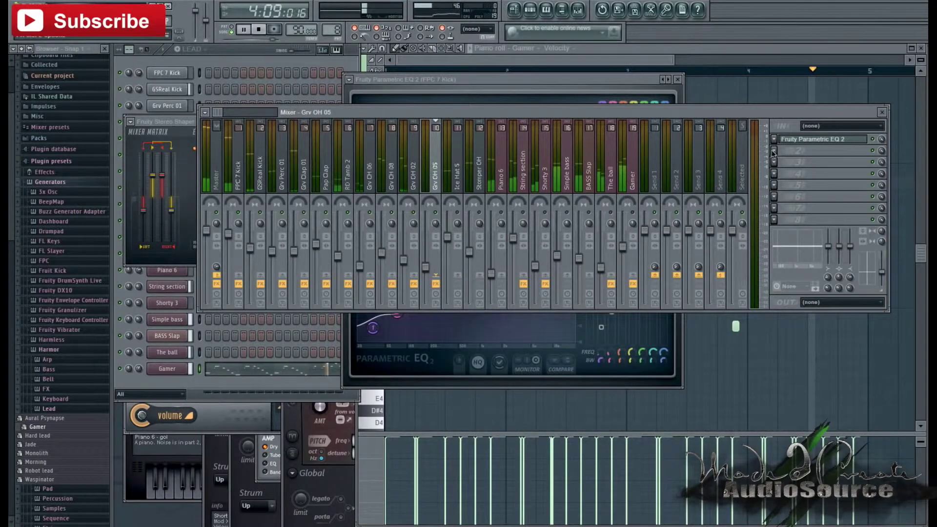
Add Fruity Stereo Shaper to the second effect slot of Grv OH 05, increase its delay, and close its window
{"action": "left_click", "coordinate": [774, 151]}
{"action": "left_click", "coordinate": [781, 493]}
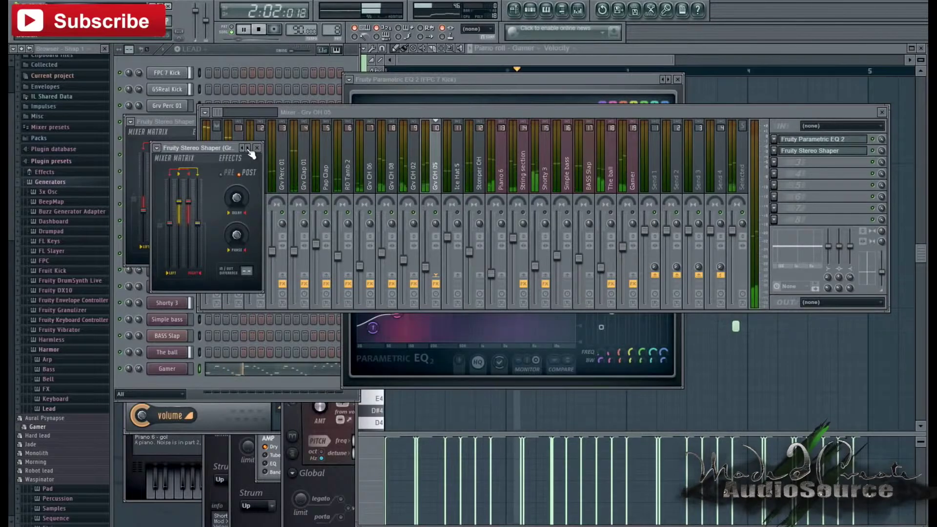
{"action": "left_click_drag", "start_coordinate": [236, 197], "coordinate": [249, 179]}
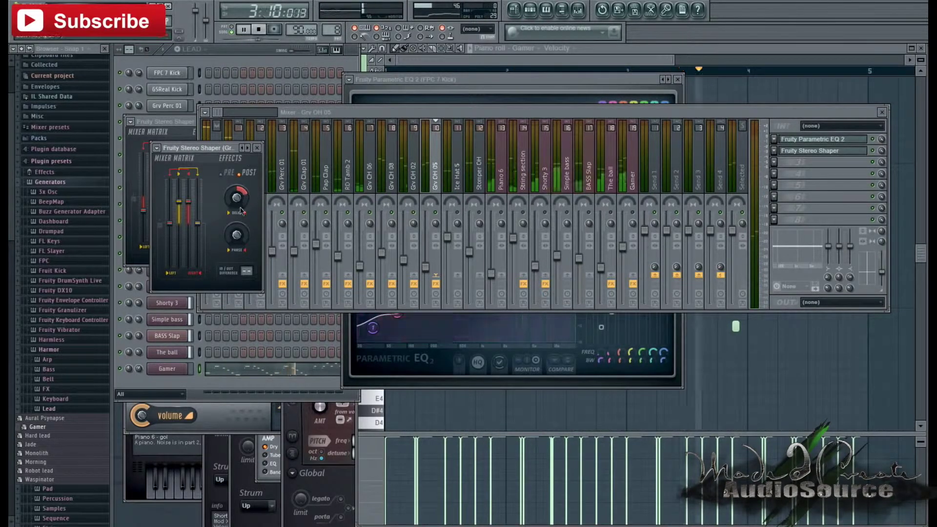
{"action": "left_click", "coordinate": [257, 147]}
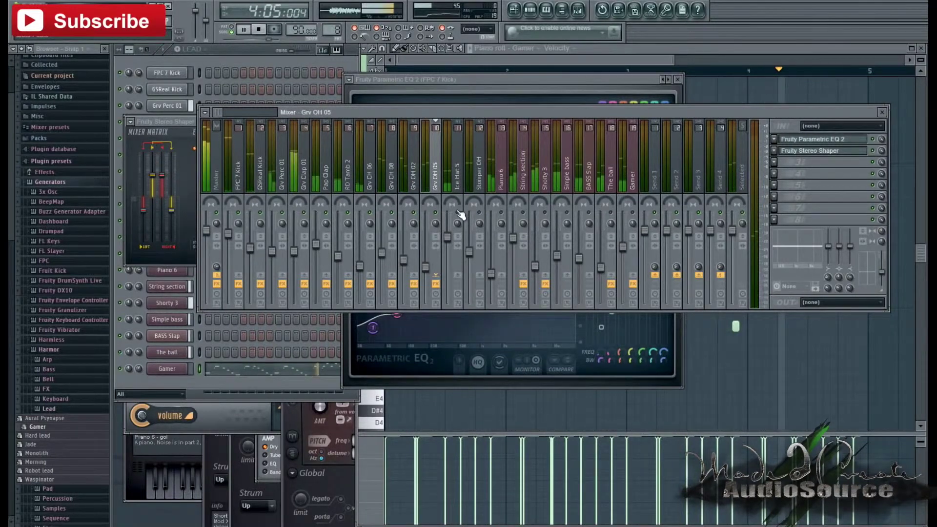
{"action": "left_click", "coordinate": [464, 204]}
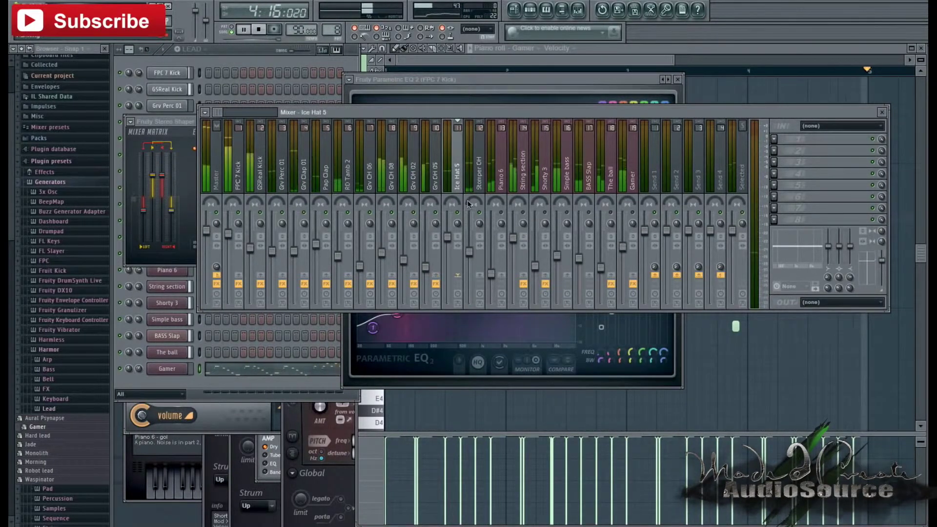
{"action": "left_click", "coordinate": [774, 140]}
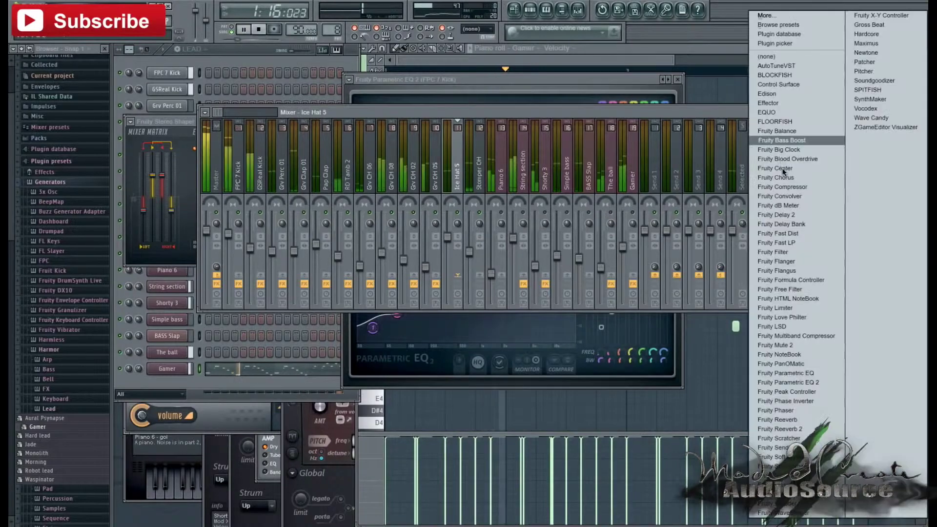
{"action": "left_click", "coordinate": [476, 168]}
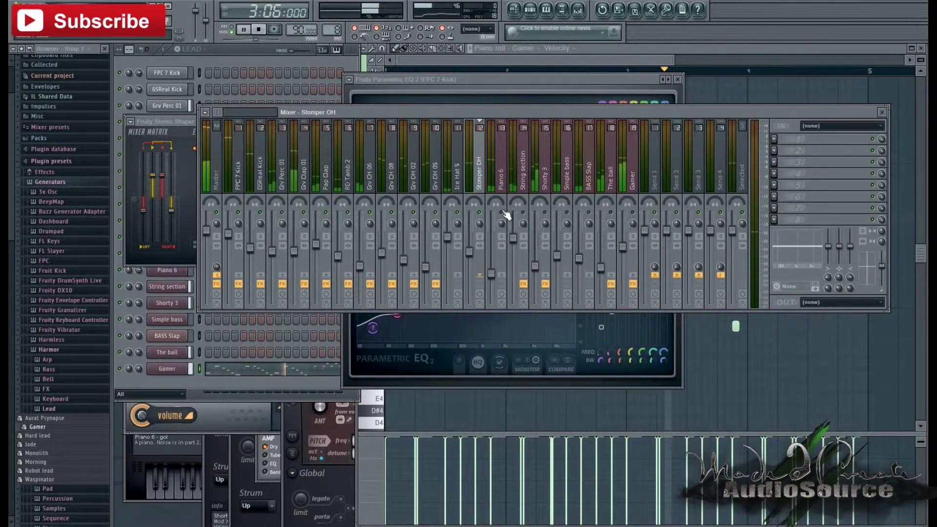
Add Fruity Parametric EQ 2 to Piano 6, cutting the lows with band 1 and the highs with band 7, and boosting band 5 near 2127 Hz
{"action": "left_click", "coordinate": [499, 188]}
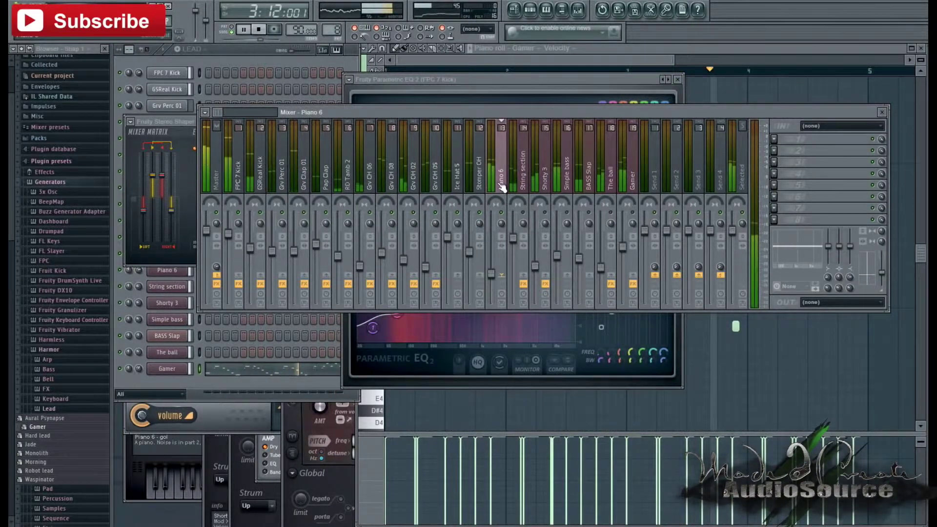
{"action": "left_click", "coordinate": [787, 141]}
{"action": "left_click", "coordinate": [804, 382]}
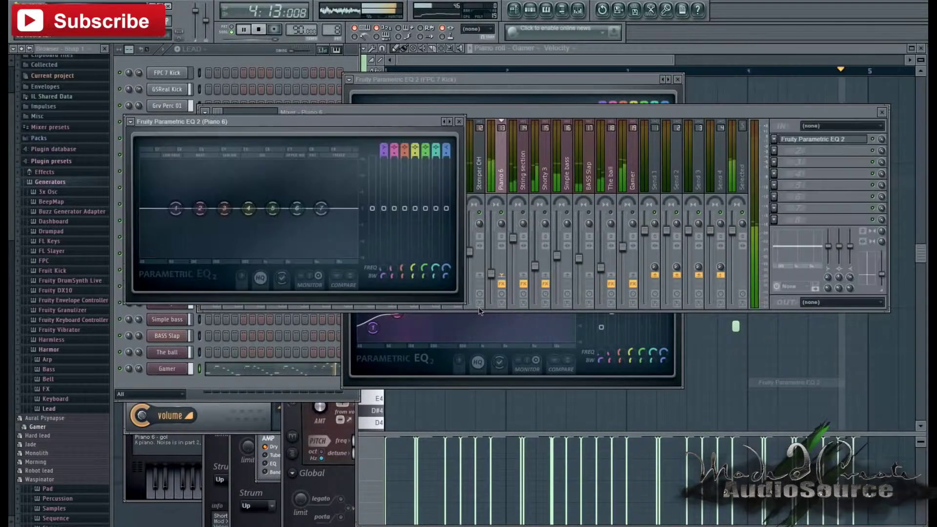
{"action": "left_click_drag", "start_coordinate": [177, 273], "coordinate": [188, 255]}
{"action": "left_click_drag", "start_coordinate": [318, 210], "coordinate": [318, 293]}
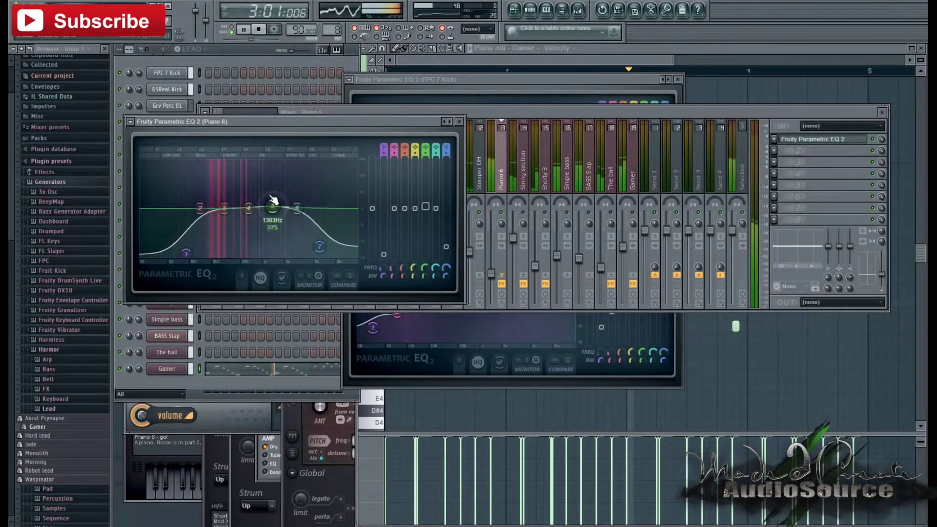
{"action": "left_click_drag", "start_coordinate": [273, 216], "coordinate": [291, 200]}
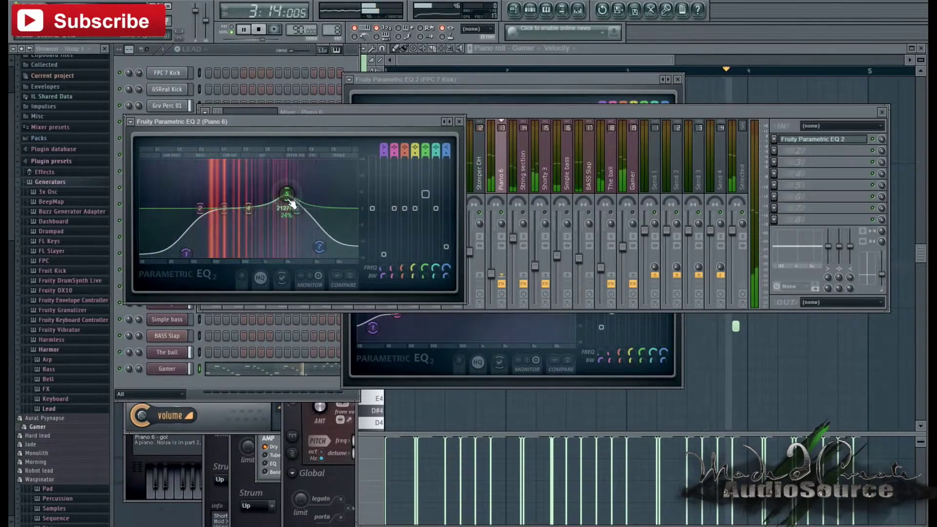
{"action": "left_click", "coordinate": [459, 122]}
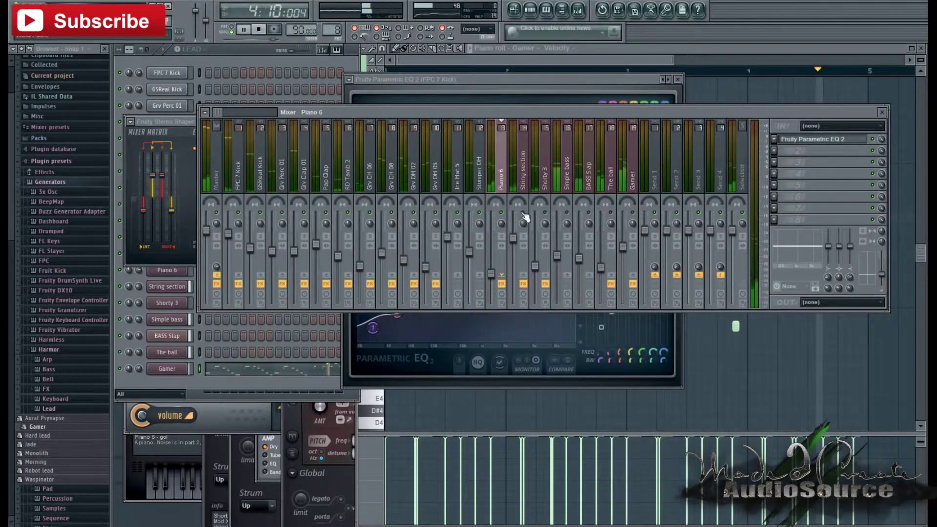
Add Fruity Parametric EQ 2 to the third effect slot of the String section track
{"action": "left_click", "coordinate": [523, 189]}
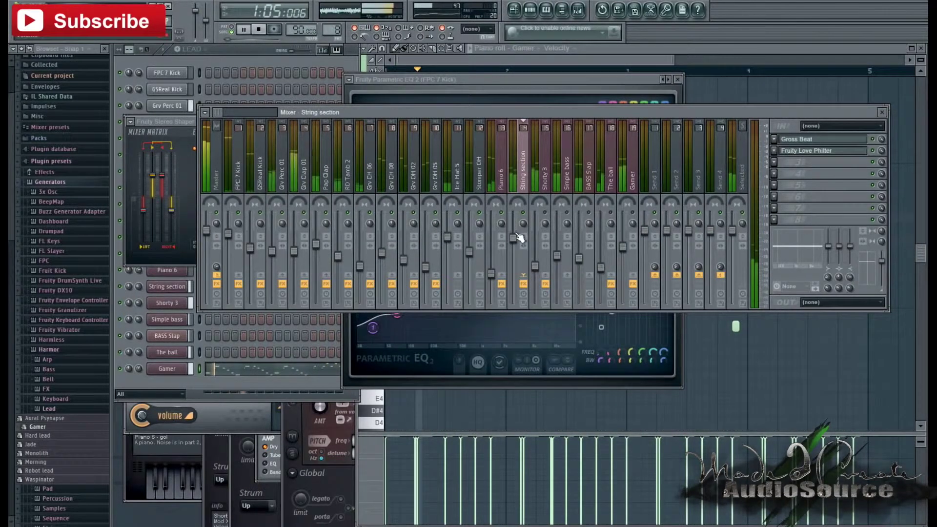
{"action": "left_click", "coordinate": [775, 163]}
{"action": "left_click", "coordinate": [781, 385]}
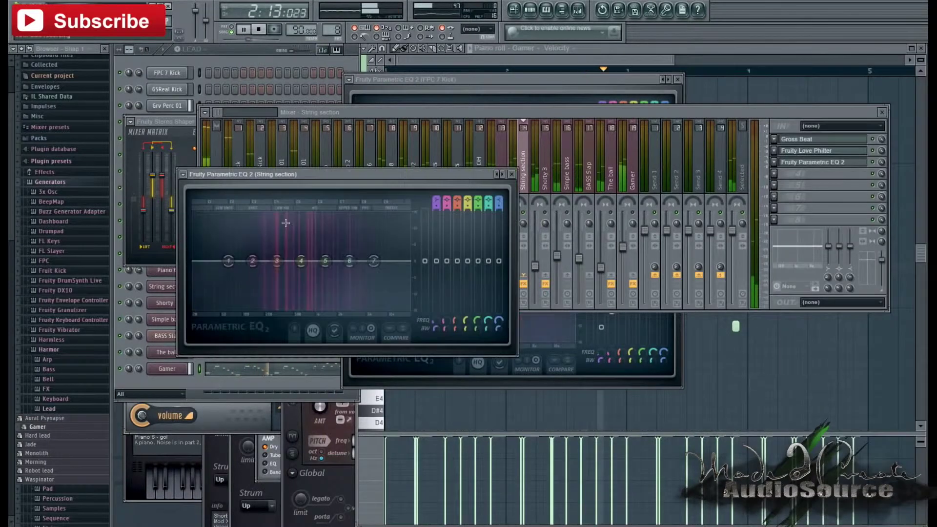
Shape the String section EQ by boosting band 4, dipping band 5, and cutting the lows with band 1 and the highs with band 7
{"action": "left_click_drag", "start_coordinate": [301, 260], "coordinate": [293, 251]}
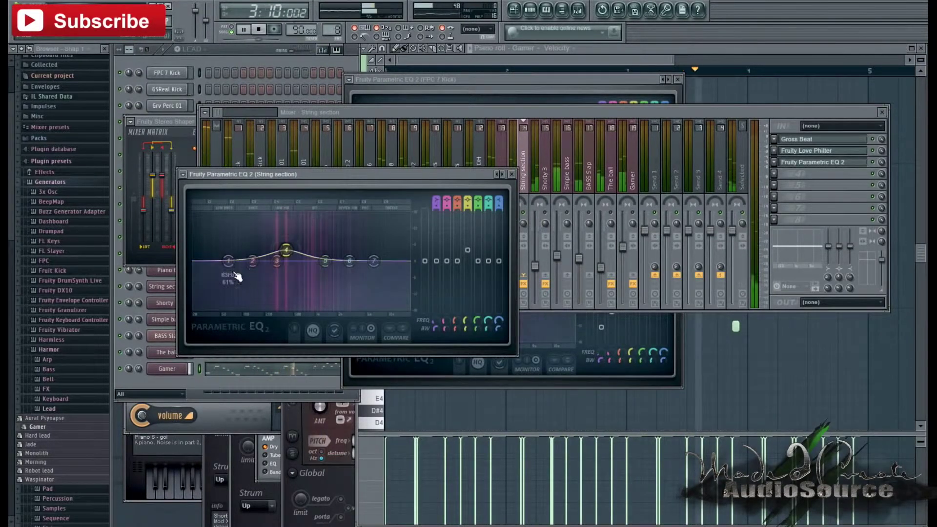
{"action": "left_click_drag", "start_coordinate": [229, 260], "coordinate": [274, 291]}
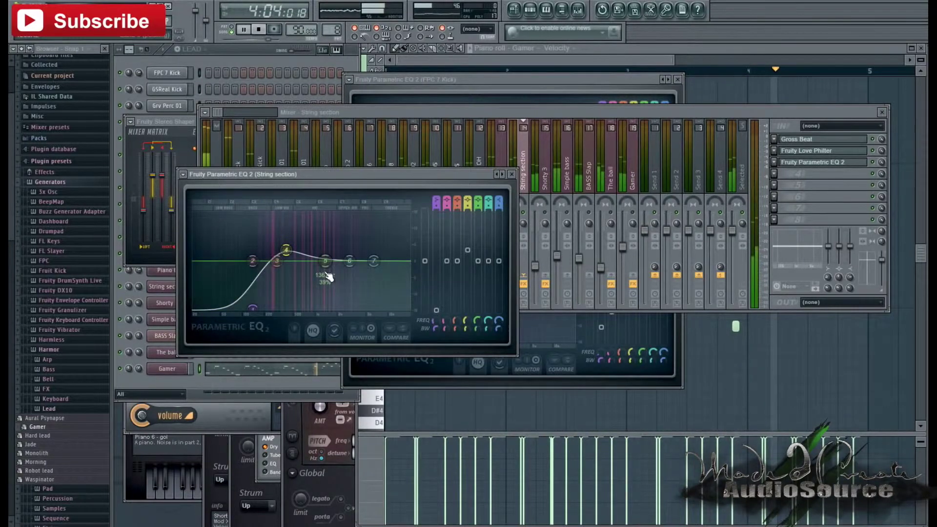
{"action": "left_click_drag", "start_coordinate": [326, 265], "coordinate": [377, 291]}
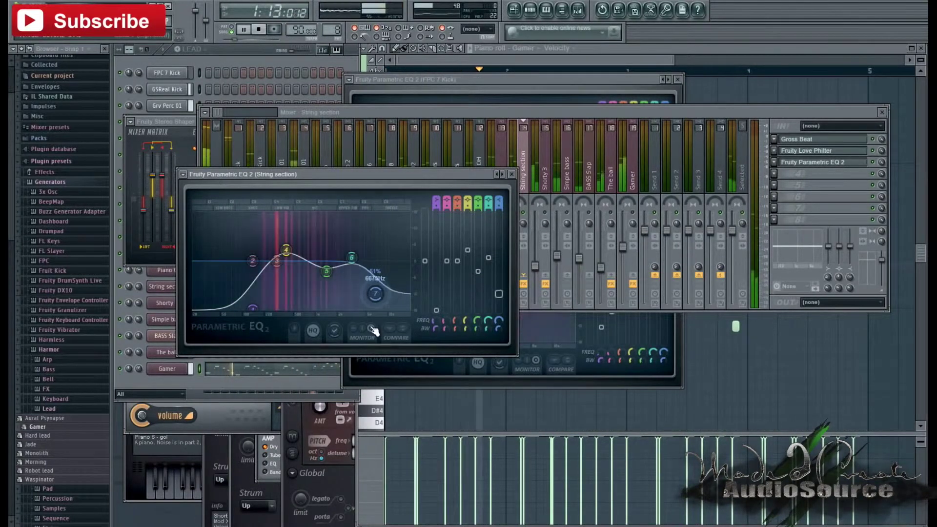
{"action": "left_click", "coordinate": [562, 205]}
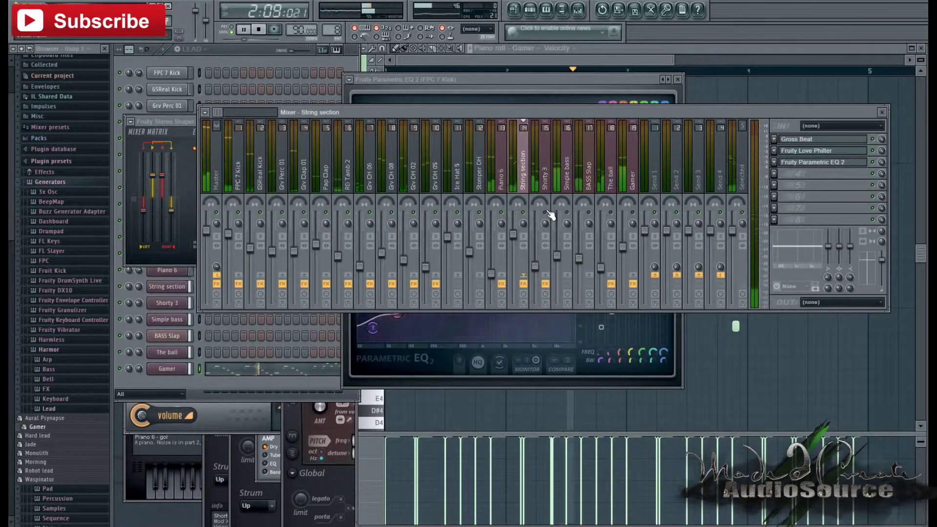
Add Fruity Parametric EQ 2 to the second slot of Shorty 3, boosting band 6, dipping band 5, and cutting the lows with band 1
{"action": "left_click", "coordinate": [546, 182]}
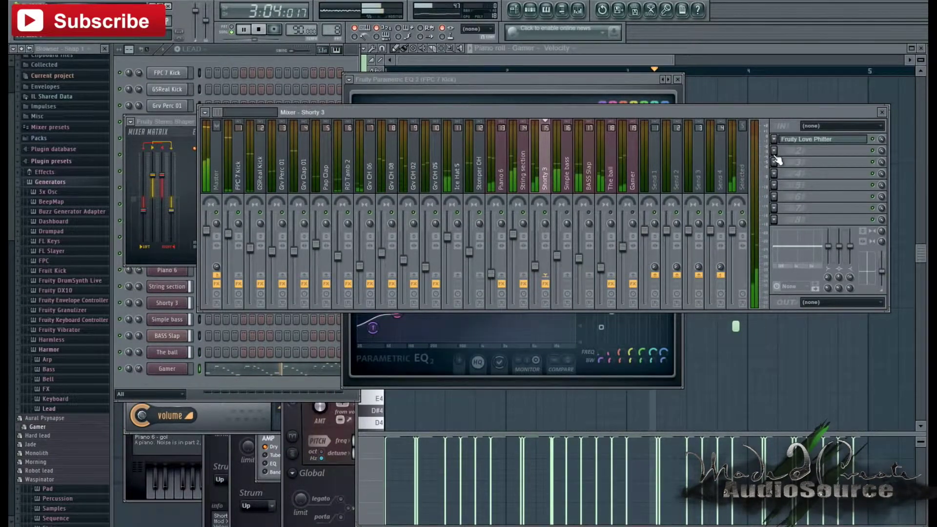
{"action": "left_click", "coordinate": [774, 150]}
{"action": "left_click", "coordinate": [801, 382]}
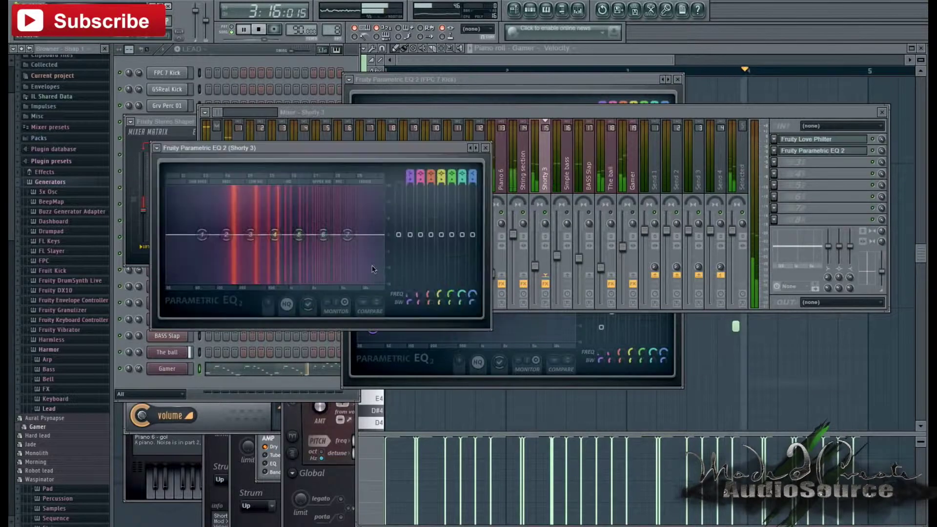
{"action": "left_click_drag", "start_coordinate": [324, 235], "coordinate": [359, 222]}
{"action": "mouse_move", "coordinate": [300, 230]}
{"action": "left_mouse_down"}
{"action": "mouse_move", "coordinate": [303, 261]}
{"action": "mouse_move", "coordinate": [301, 248]}
{"action": "left_mouse_up"}
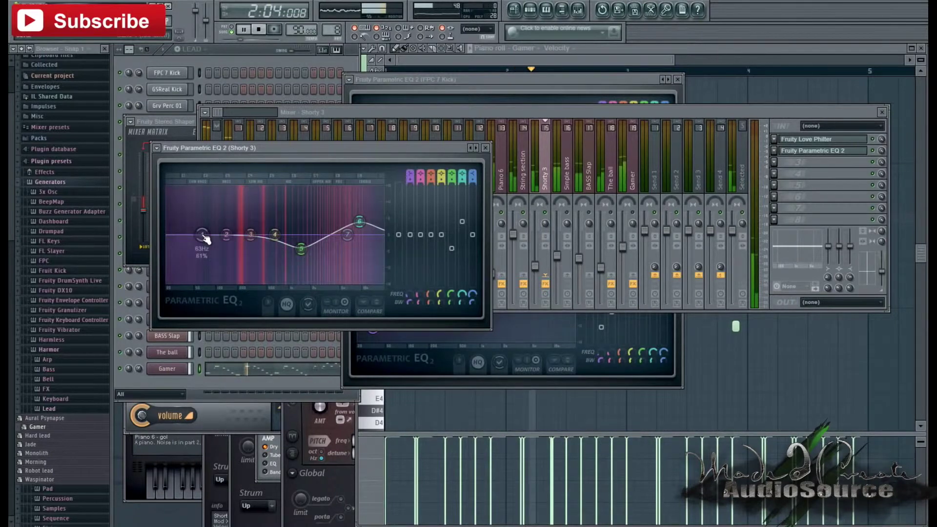
{"action": "left_click_drag", "start_coordinate": [202, 234], "coordinate": [224, 282]}
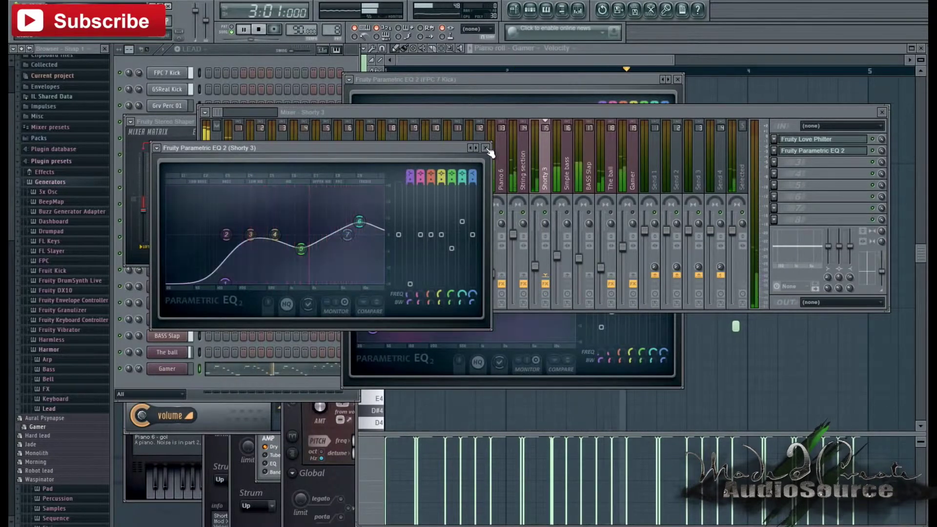
{"action": "left_click", "coordinate": [485, 147]}
Add Fruity Parametric EQ 2 to Simple bass, dipping band 4 and cutting the lows with band 1 and the highs with band 7
{"action": "left_click", "coordinate": [568, 213]}
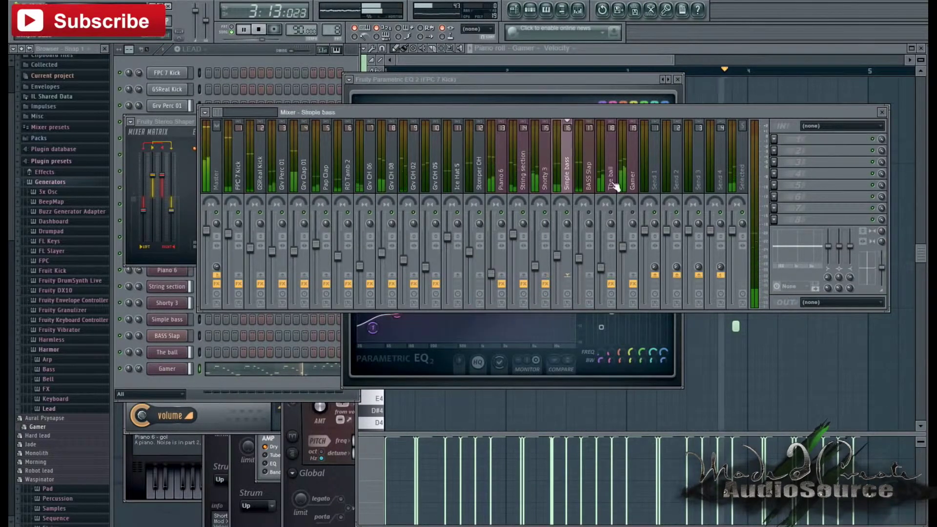
{"action": "left_click", "coordinate": [774, 139]}
{"action": "left_click", "coordinate": [786, 385]}
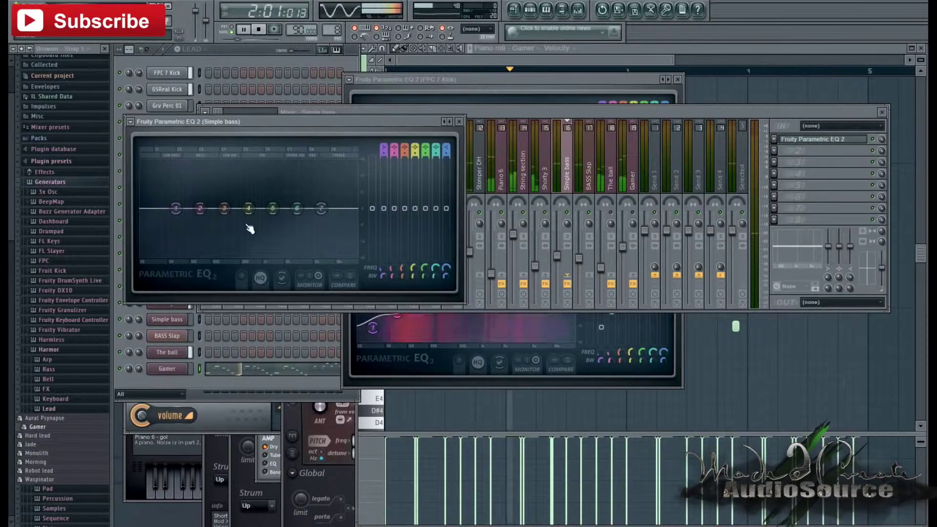
{"action": "left_click_drag", "start_coordinate": [248, 208], "coordinate": [257, 257]}
{"action": "left_click_drag", "start_coordinate": [176, 208], "coordinate": [174, 244]}
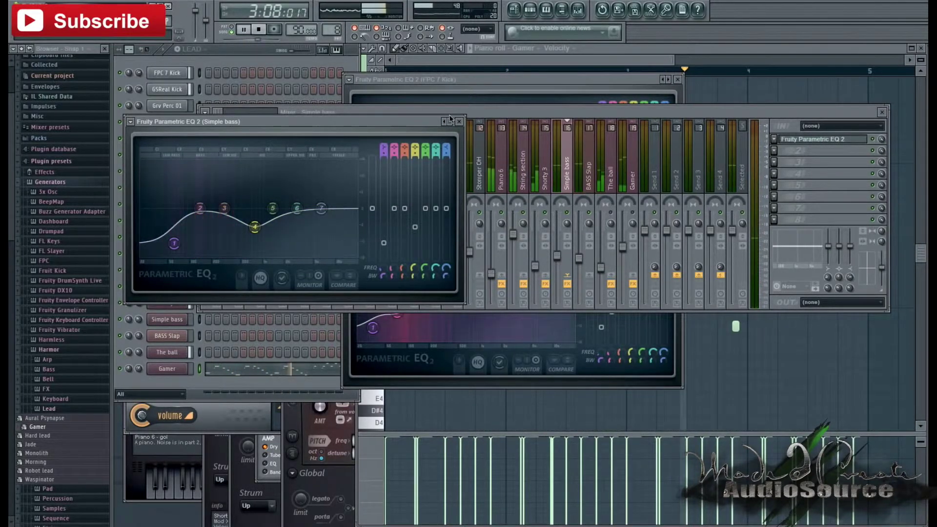
{"action": "left_click_drag", "start_coordinate": [321, 208], "coordinate": [296, 313]}
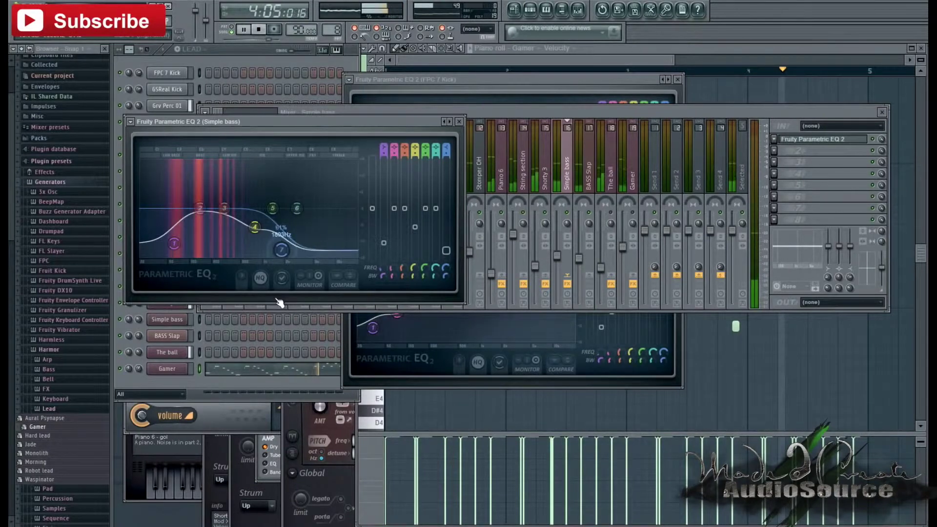
{"action": "left_click", "coordinate": [754, 170]}
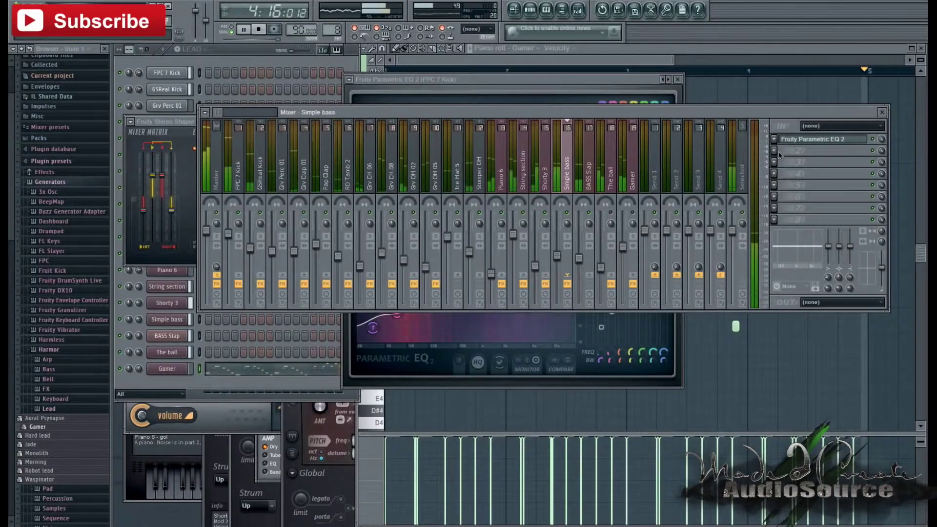
Add Fruity Parametric EQ 2 to the first slot of BASS Slap, boosting band 4 and cutting the lows with band 1
{"action": "left_click", "coordinate": [592, 183]}
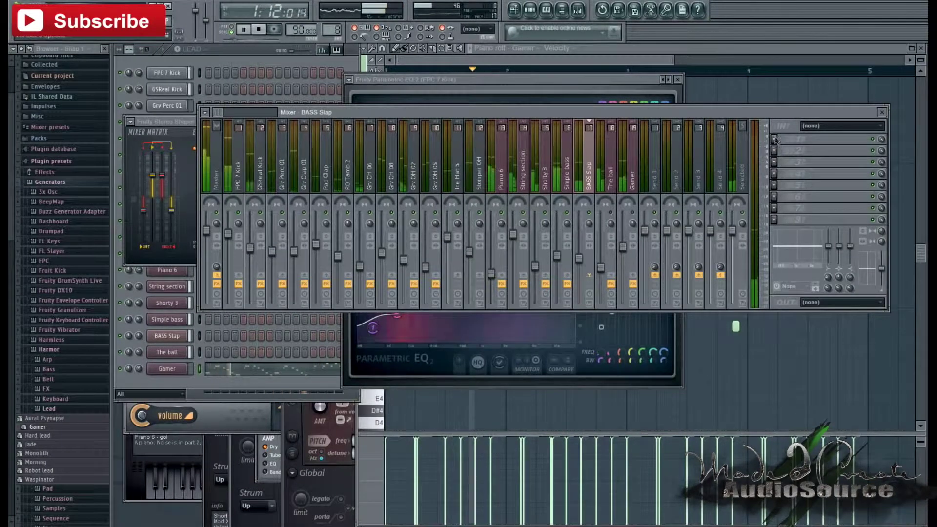
{"action": "left_click", "coordinate": [774, 139]}
{"action": "left_click", "coordinate": [809, 386]}
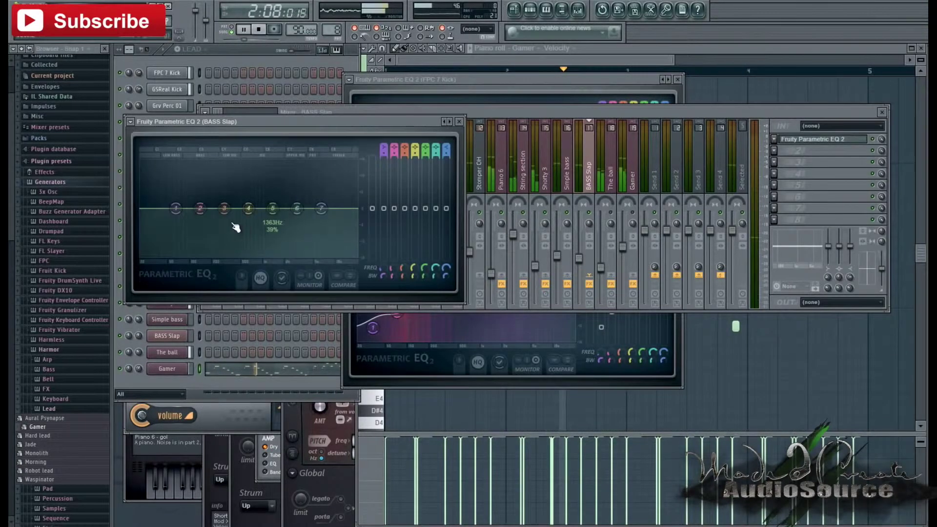
{"action": "left_click_drag", "start_coordinate": [223, 197], "coordinate": [229, 184]}
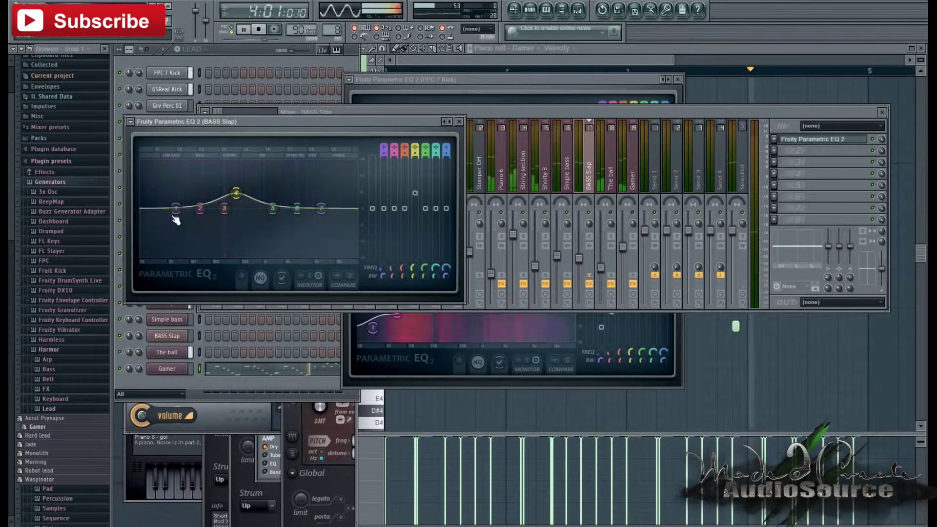
{"action": "left_click_drag", "start_coordinate": [176, 208], "coordinate": [193, 252]}
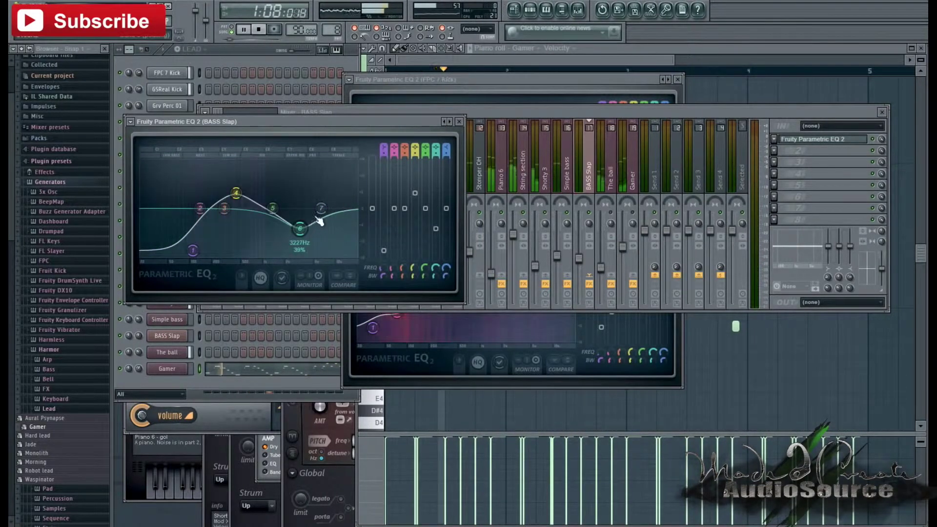
Set a slight band 6 dip near 3499 Hz on the BASS Slap EQ, cut the highs with band 7, and close the EQ
{"action": "left_click_drag", "start_coordinate": [322, 208], "coordinate": [302, 218]}
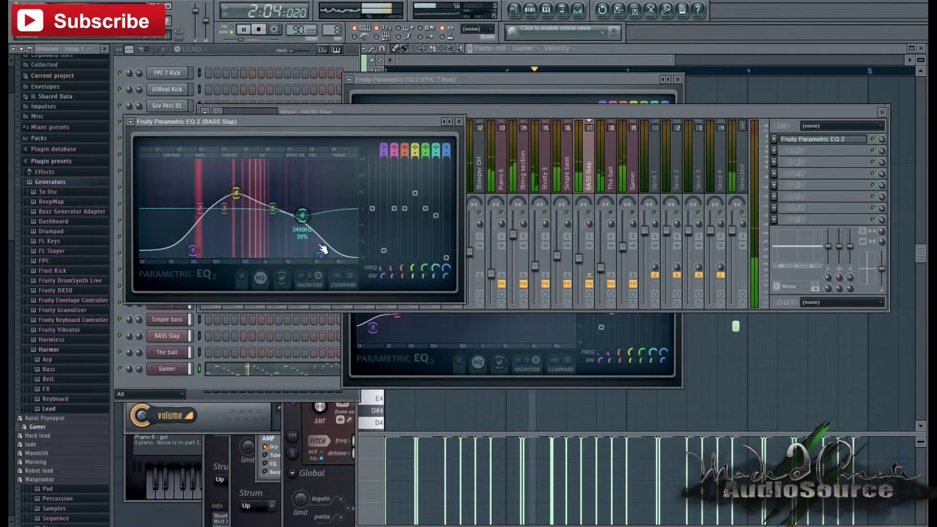
{"action": "mouse_move", "coordinate": [320, 255]}
{"action": "left_mouse_down"}
{"action": "mouse_move", "coordinate": [330, 236]}
{"action": "mouse_move", "coordinate": [331, 256]}
{"action": "left_mouse_up"}
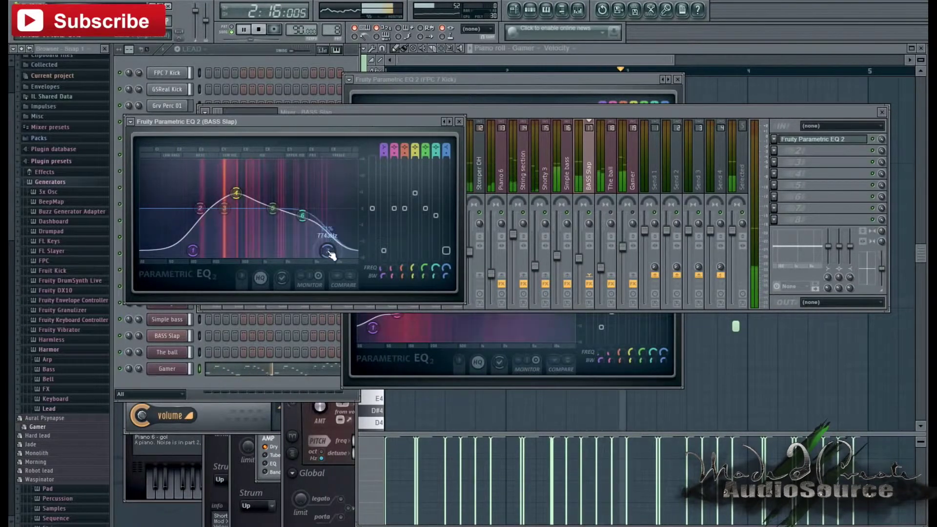
{"action": "left_click", "coordinate": [460, 122]}
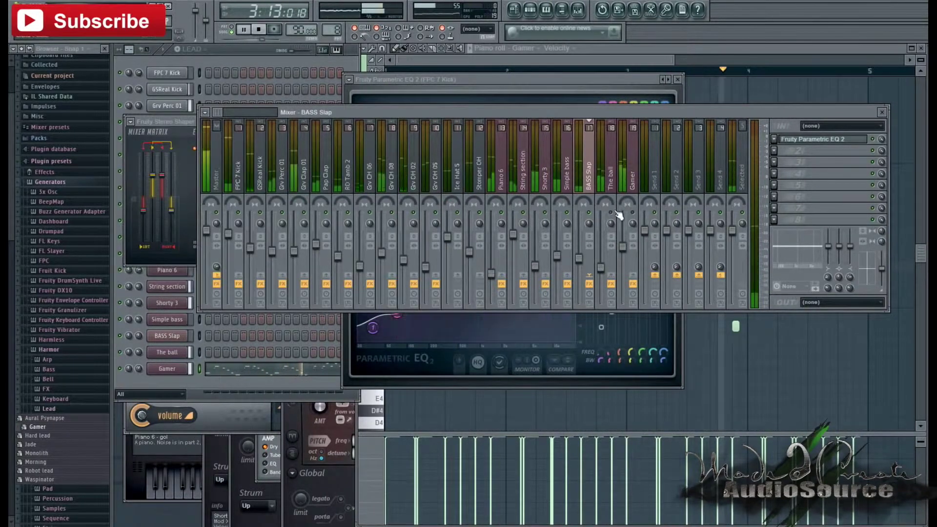
Add Fruity Parametric EQ 2 to the second slot of The ball, boosting band 6, dipping band 3, and cutting the lows with band 1
{"action": "left_click", "coordinate": [611, 179]}
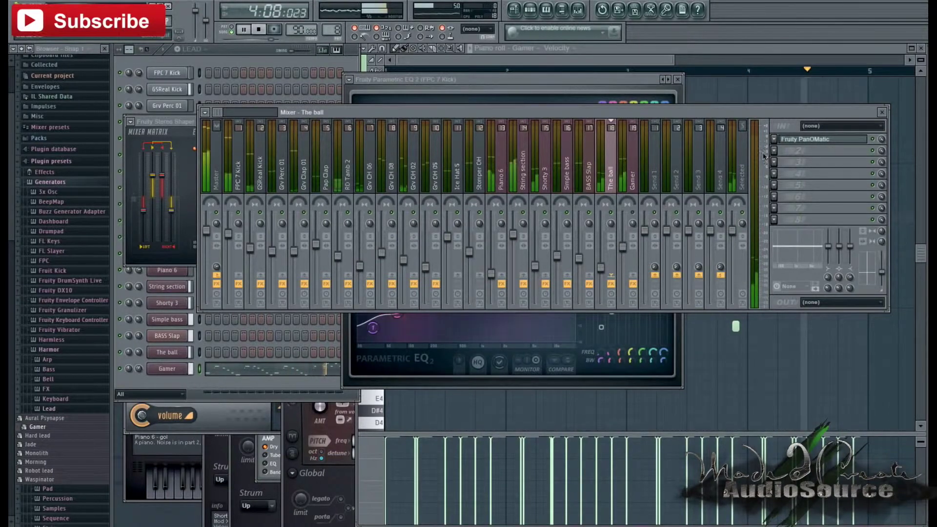
{"action": "left_click", "coordinate": [810, 150]}
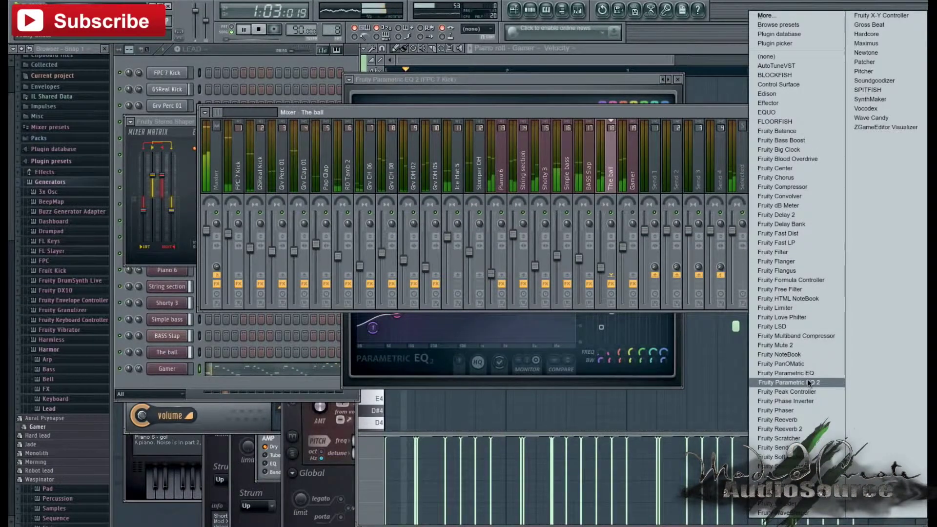
{"action": "left_click", "coordinate": [804, 382]}
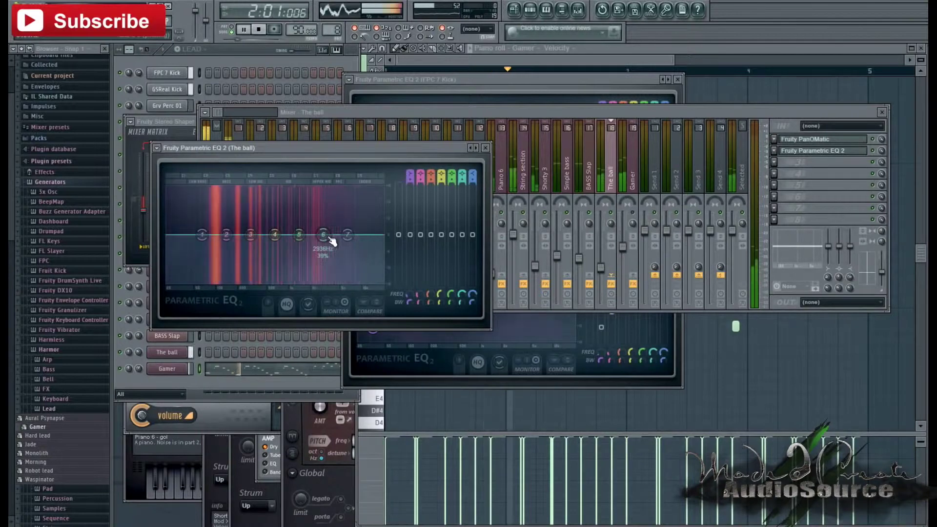
{"action": "left_click_drag", "start_coordinate": [323, 236], "coordinate": [356, 227]}
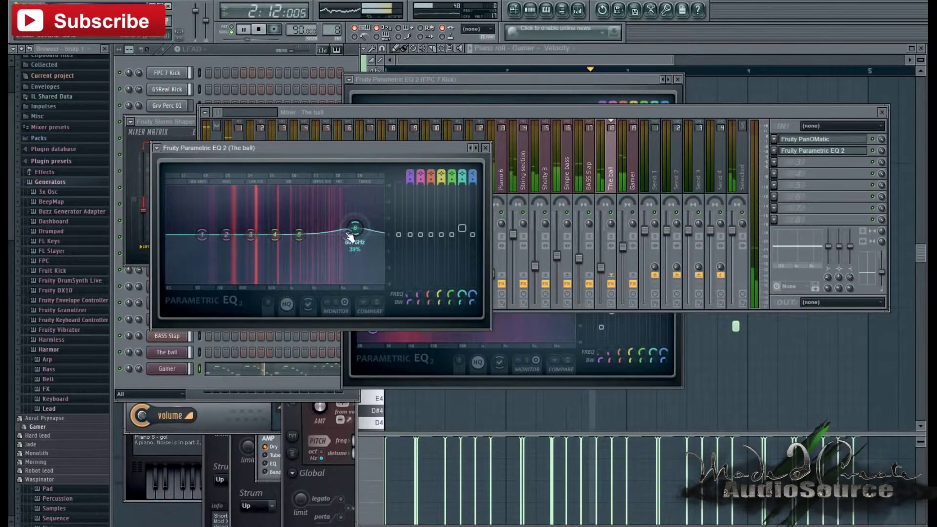
{"action": "left_click_drag", "start_coordinate": [255, 252], "coordinate": [255, 259]}
{"action": "left_click_drag", "start_coordinate": [202, 235], "coordinate": [212, 272]}
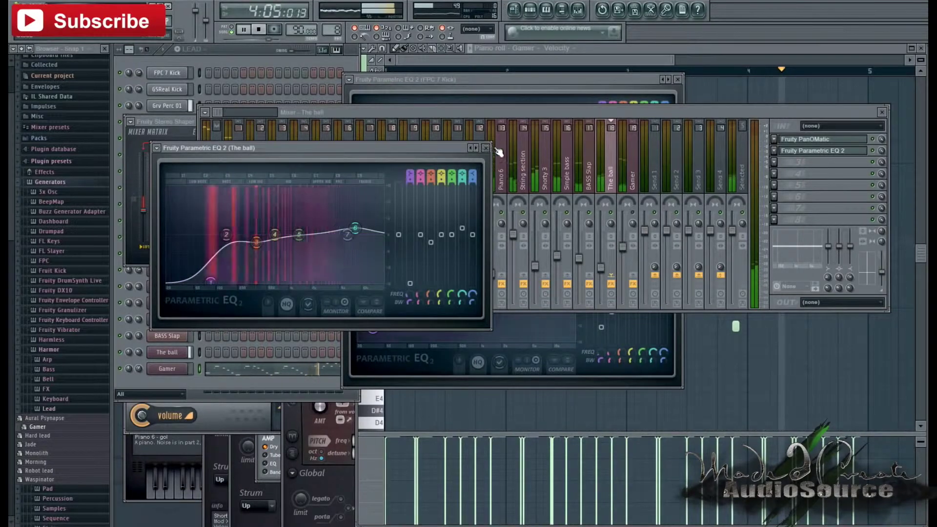
{"action": "key", "text": "Escape"}
Add Fruity Parametric EQ 2 to Gamer's second slot, slightly boosting band 6 and band 3 near 282 Hz, and cutting the lows with band 1
{"action": "left_click", "coordinate": [633, 190]}
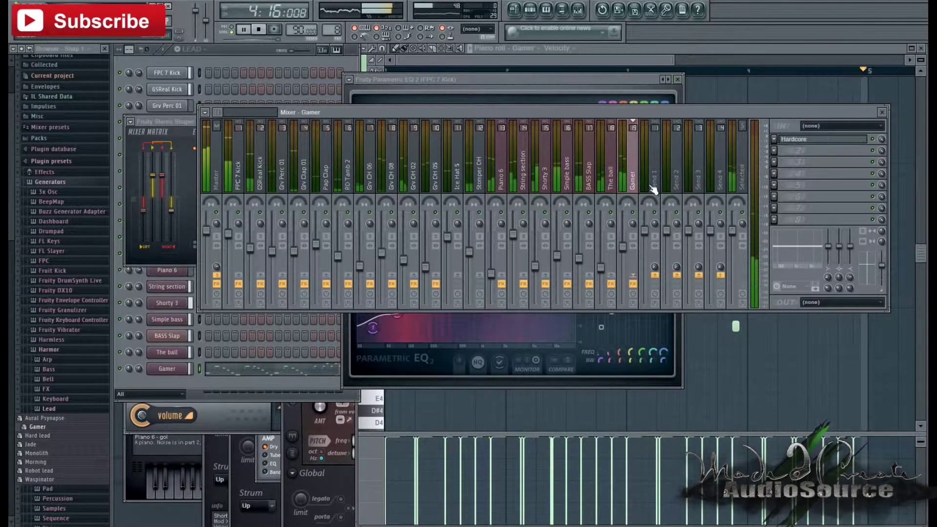
{"action": "left_click", "coordinate": [774, 151]}
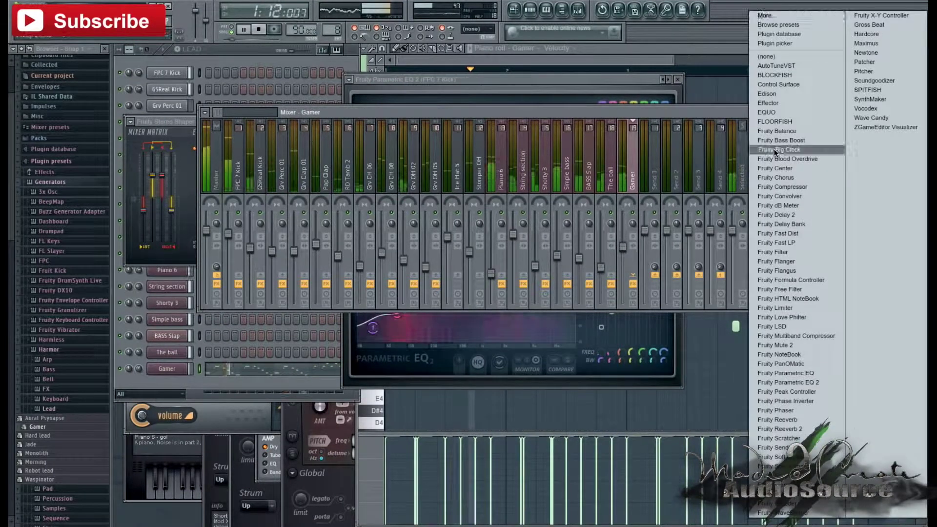
{"action": "left_click", "coordinate": [788, 382]}
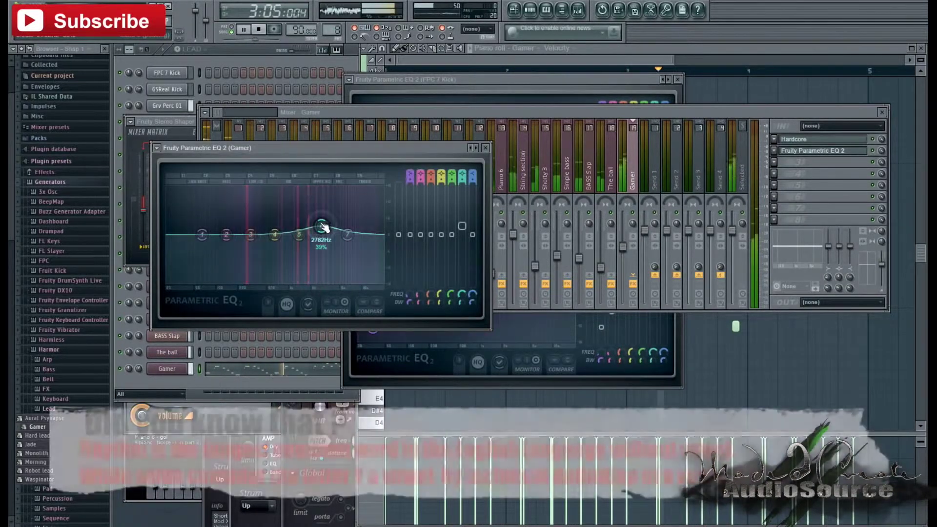
{"action": "left_click_drag", "start_coordinate": [318, 225], "coordinate": [273, 245]}
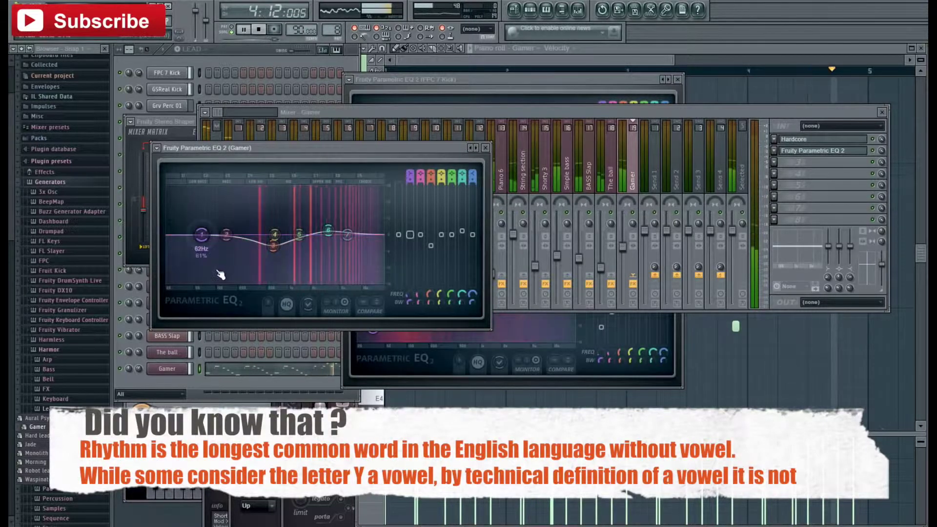
{"action": "left_click_drag", "start_coordinate": [210, 239], "coordinate": [249, 228]}
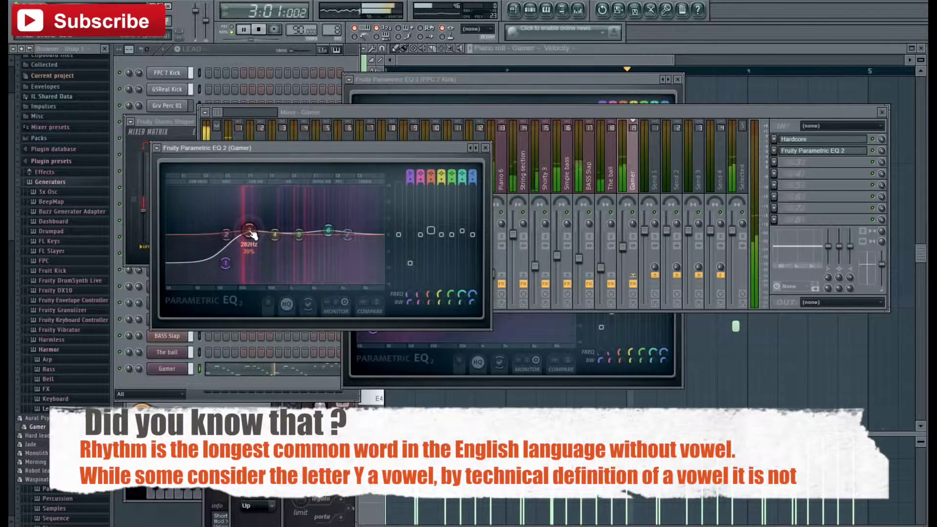
{"action": "left_click", "coordinate": [486, 148]}
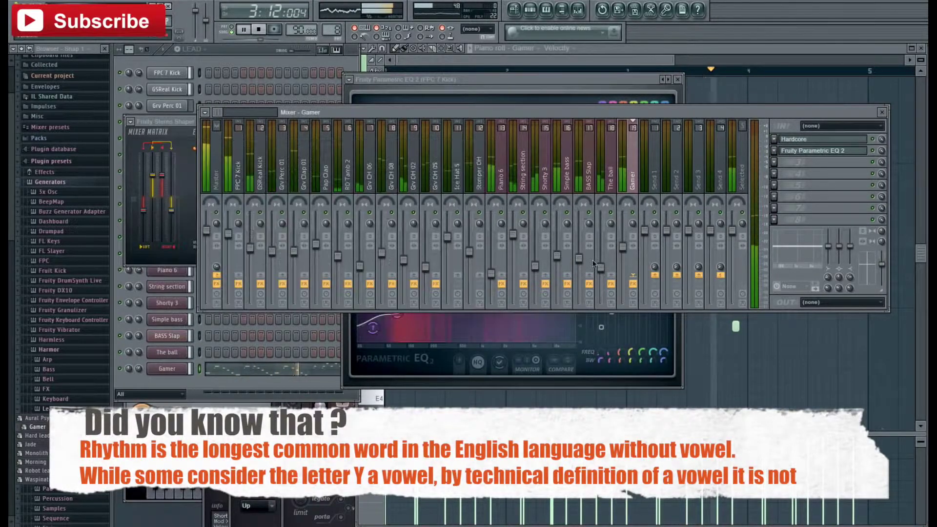
Lower the mixer levels of The ball and Gamer slightly, and stop playback
{"action": "left_click", "coordinate": [601, 268]}
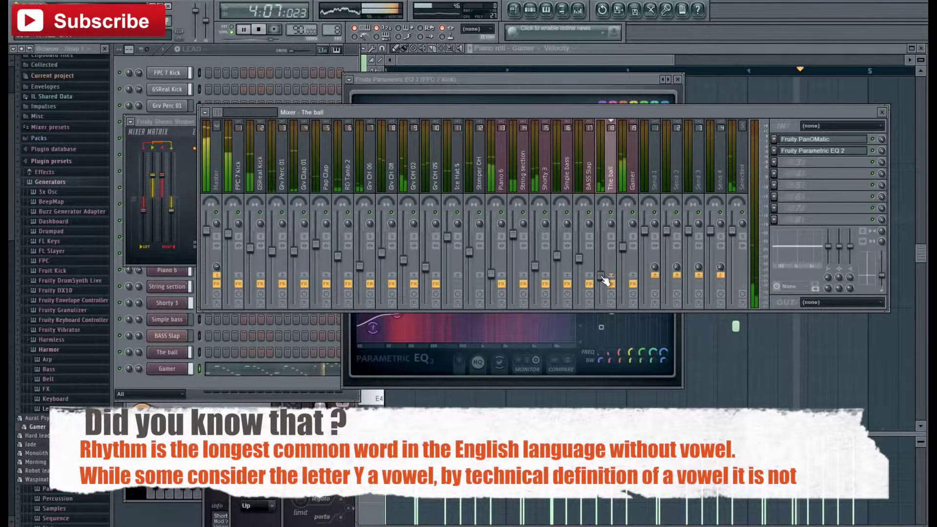
{"action": "left_click", "coordinate": [623, 248]}
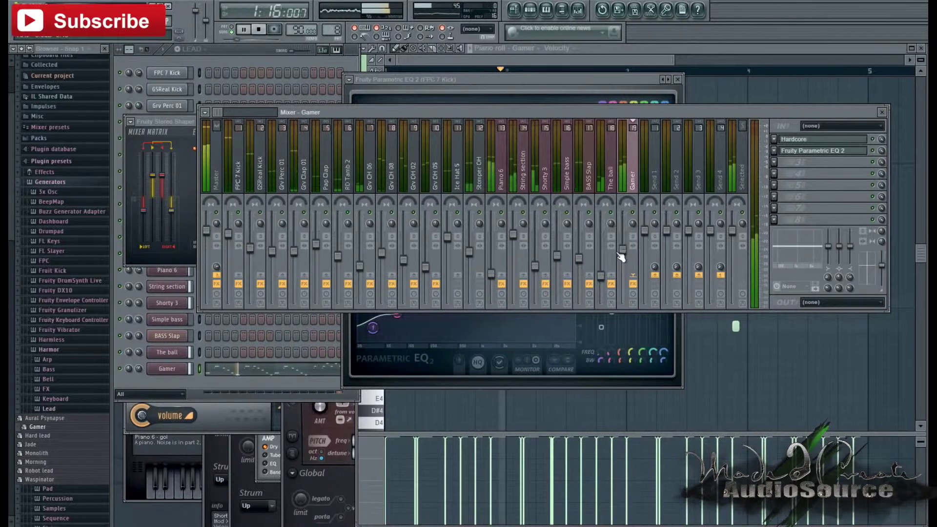
{"action": "left_click", "coordinate": [264, 32]}
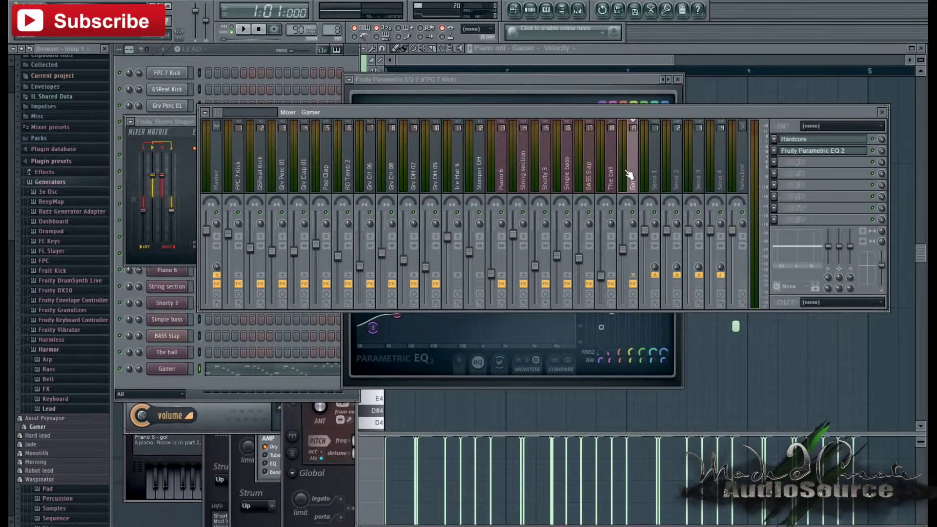
Open the Simple bass and BASS Slap EQs and arrange their windows one above the other for comparing the curves
{"action": "left_click", "coordinate": [572, 187]}
{"action": "left_click", "coordinate": [809, 138]}
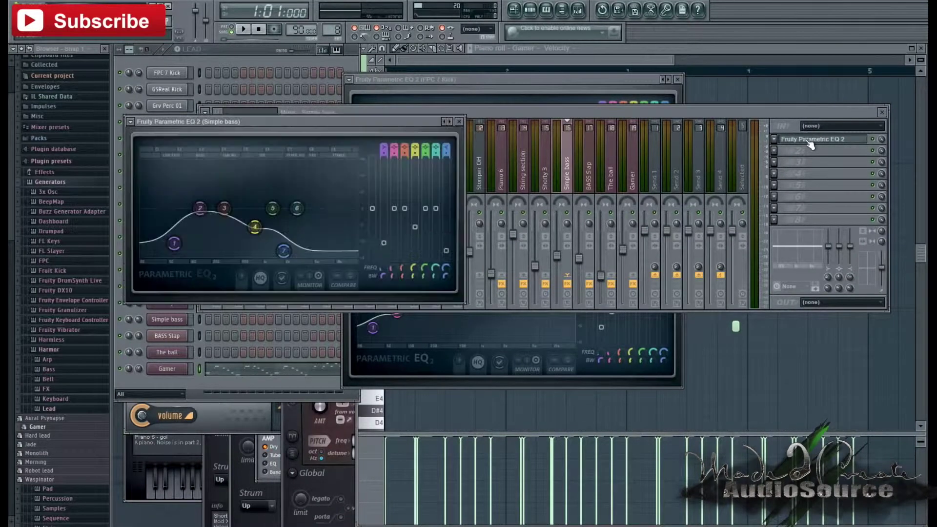
{"action": "left_click", "coordinate": [591, 183]}
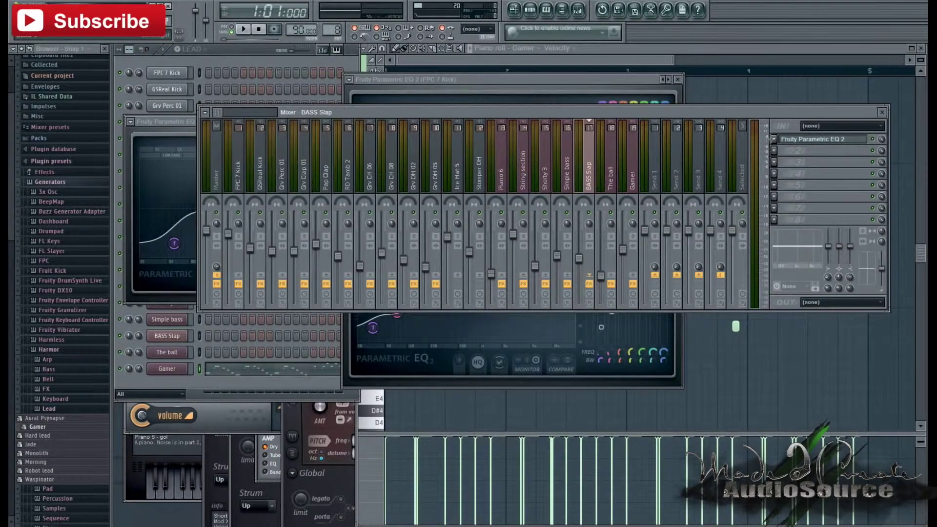
{"action": "left_click", "coordinate": [809, 139]}
{"action": "left_click_drag", "start_coordinate": [410, 138], "coordinate": [648, 129]}
{"action": "left_click", "coordinate": [160, 125]}
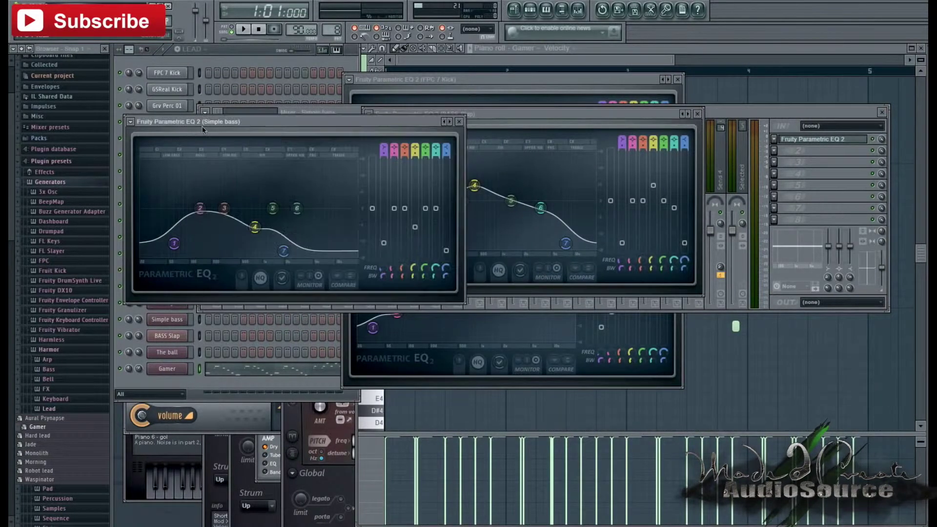
{"action": "left_click_drag", "start_coordinate": [516, 122], "coordinate": [558, 132]}
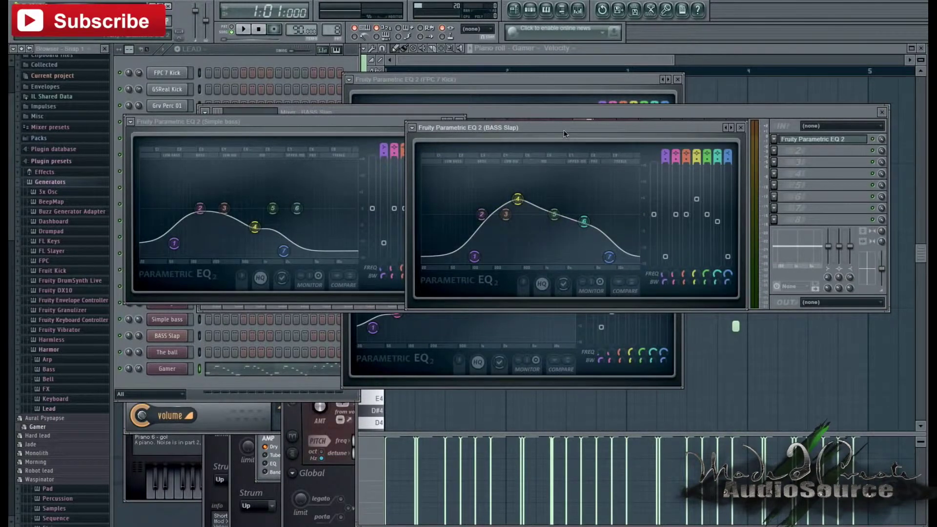
{"action": "left_click_drag", "start_coordinate": [564, 130], "coordinate": [279, 228]}
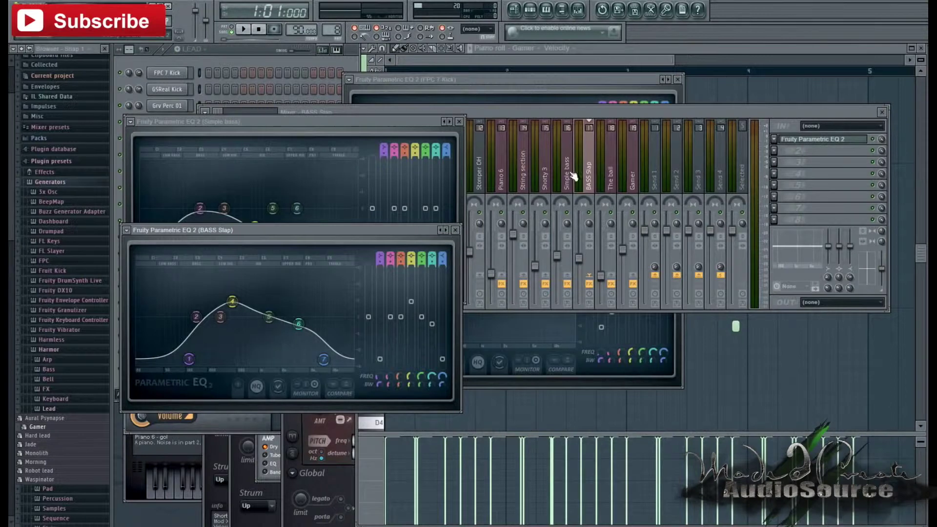
Open the Fruity Parametric EQ 2 on Shorty 3 and place its window beneath the BASS Slap EQ
{"action": "left_click", "coordinate": [547, 179]}
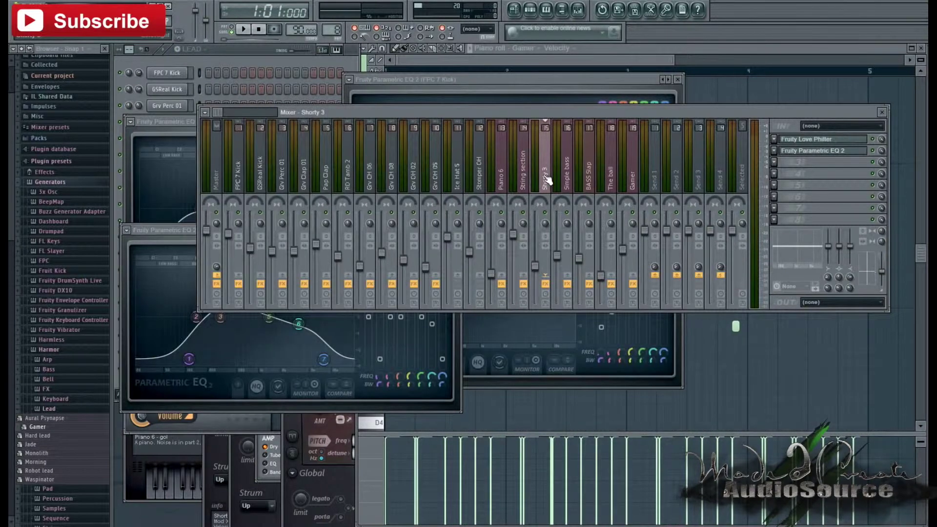
{"action": "left_click", "coordinate": [850, 153]}
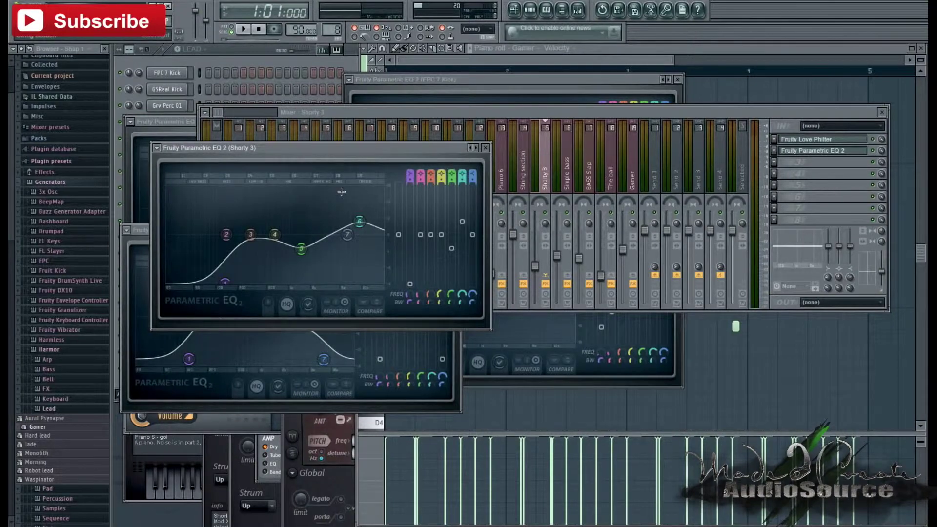
{"action": "left_click_drag", "start_coordinate": [367, 153], "coordinate": [329, 364]}
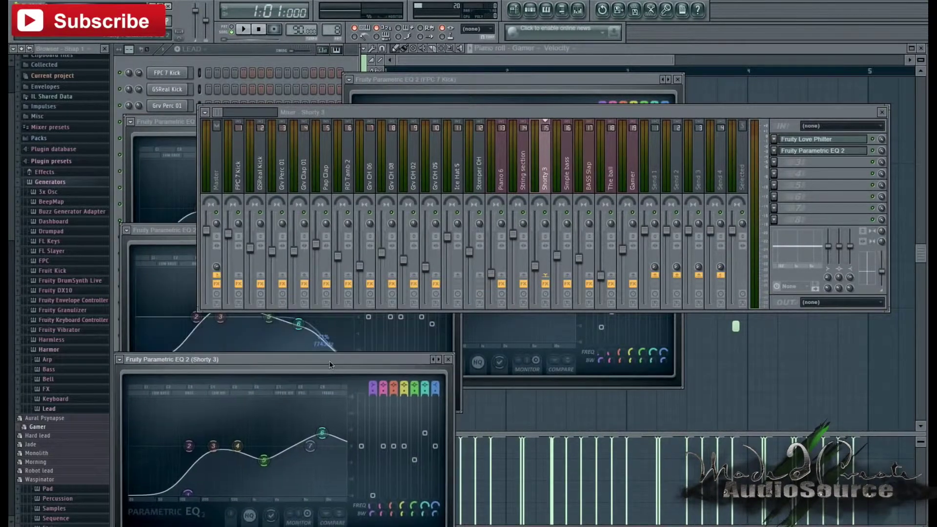
Move the Simple bass EQ further up and compare the Simple bass, BASS Slap and Shorty 3 curves
{"action": "left_click", "coordinate": [168, 122]}
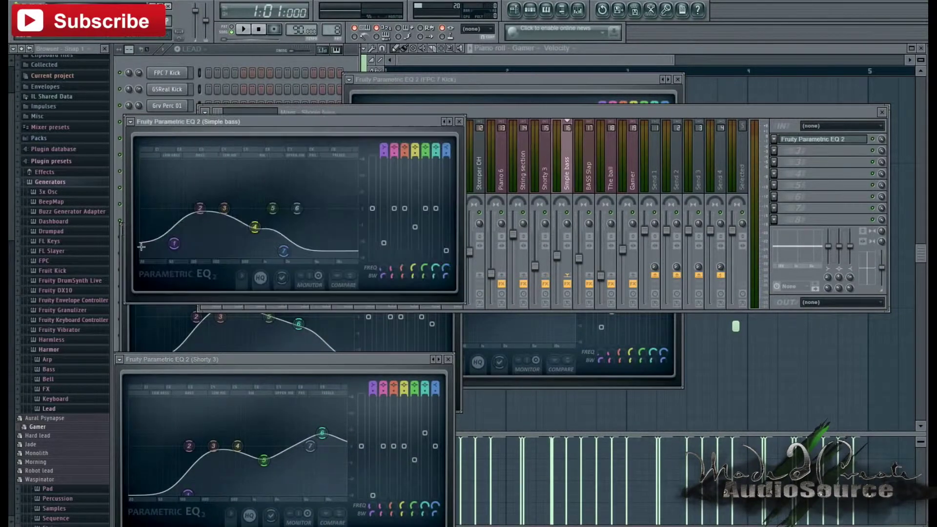
{"action": "left_click", "coordinate": [141, 339]}
{"action": "left_click", "coordinate": [128, 424]}
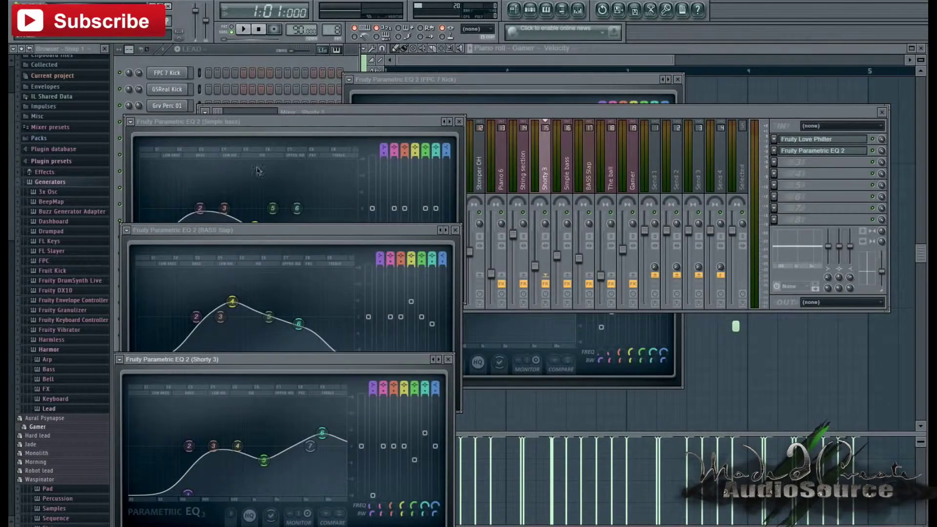
{"action": "left_click_drag", "start_coordinate": [270, 122], "coordinate": [267, 72]}
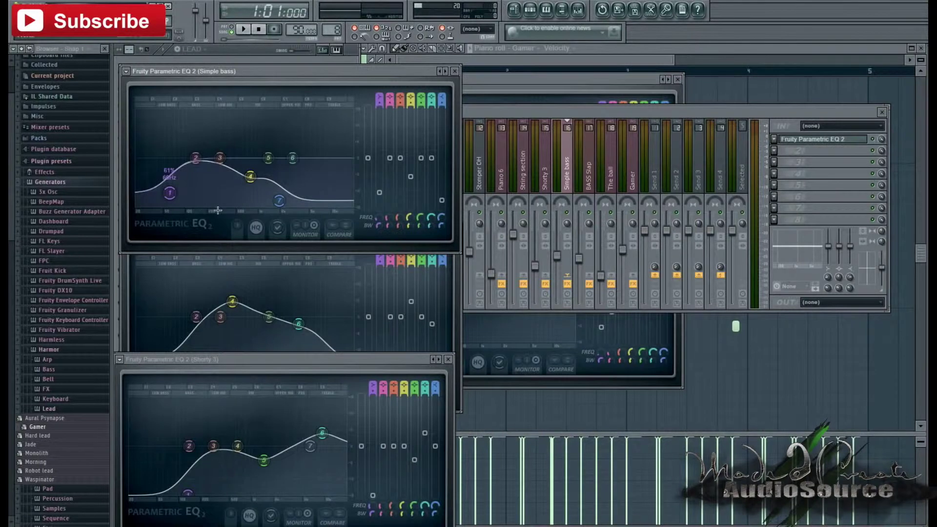
{"action": "left_click", "coordinate": [199, 280]}
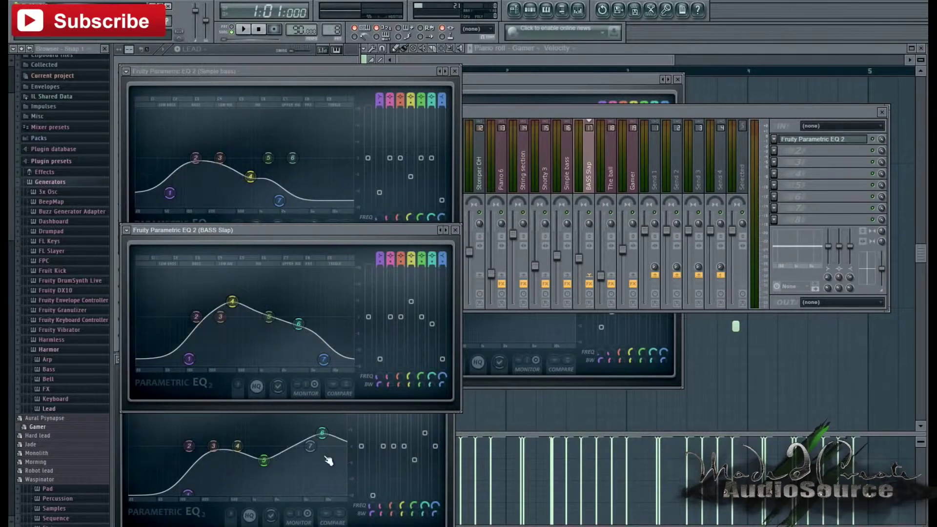
{"action": "left_click", "coordinate": [353, 473]}
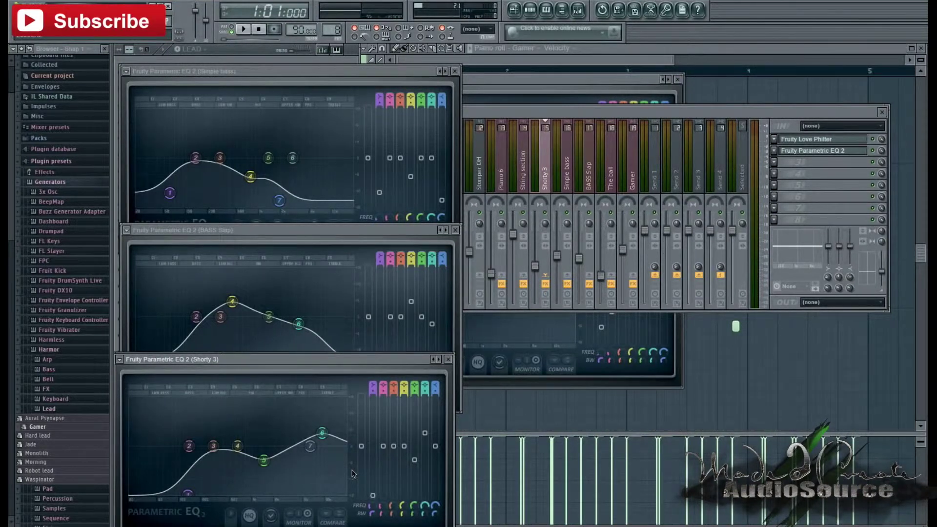
Add Fruity Parametric EQ 2 to the first effect slot of the Master track
{"action": "left_click", "coordinate": [505, 119]}
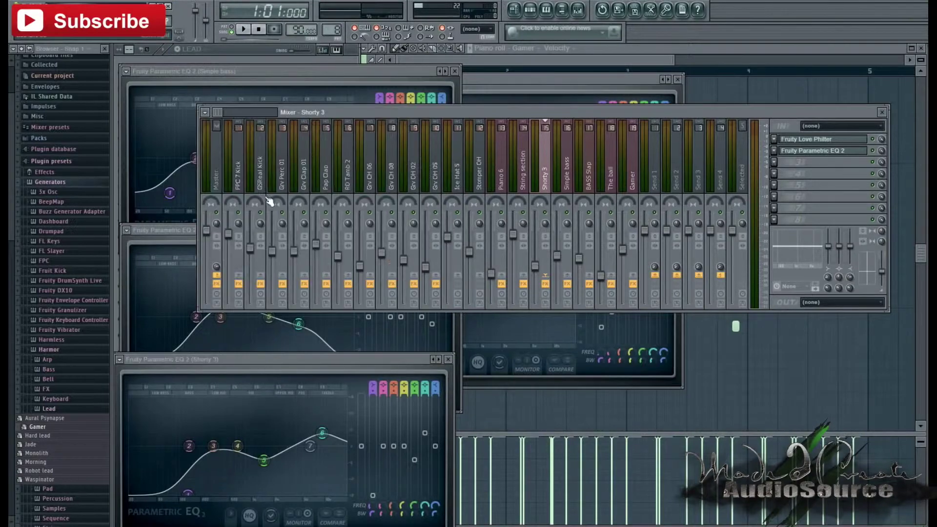
{"action": "left_click", "coordinate": [214, 183]}
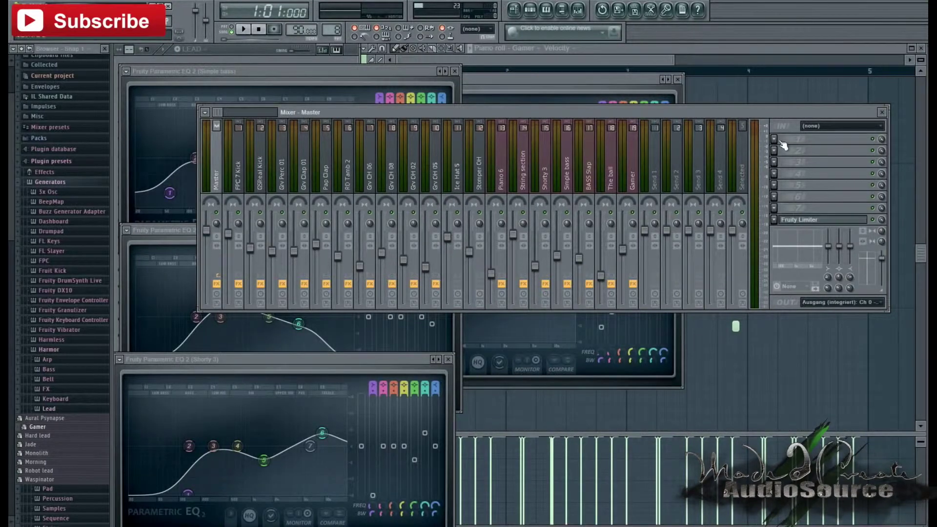
{"action": "left_click", "coordinate": [775, 139]}
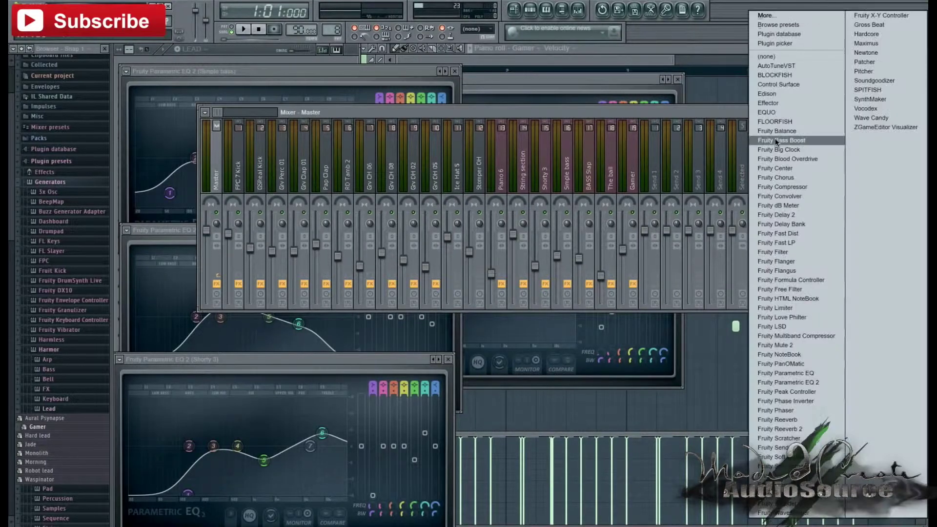
{"action": "left_click", "coordinate": [830, 382]}
Play the beat twice to examine the full mix's frequency spectrum in the Master EQ, and return to the mixer after stopping
{"action": "left_click", "coordinate": [248, 29]}
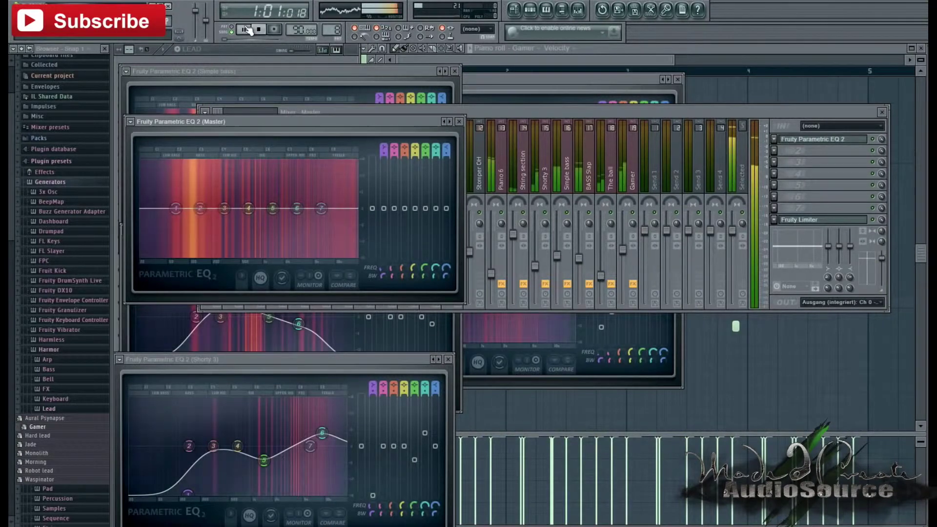
{"action": "left_click", "coordinate": [258, 29]}
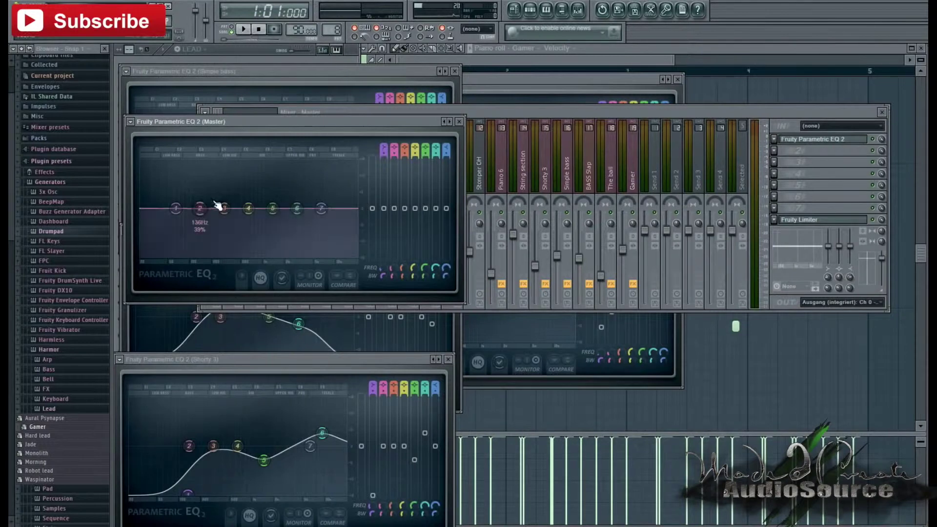
{"action": "left_click", "coordinate": [244, 29]}
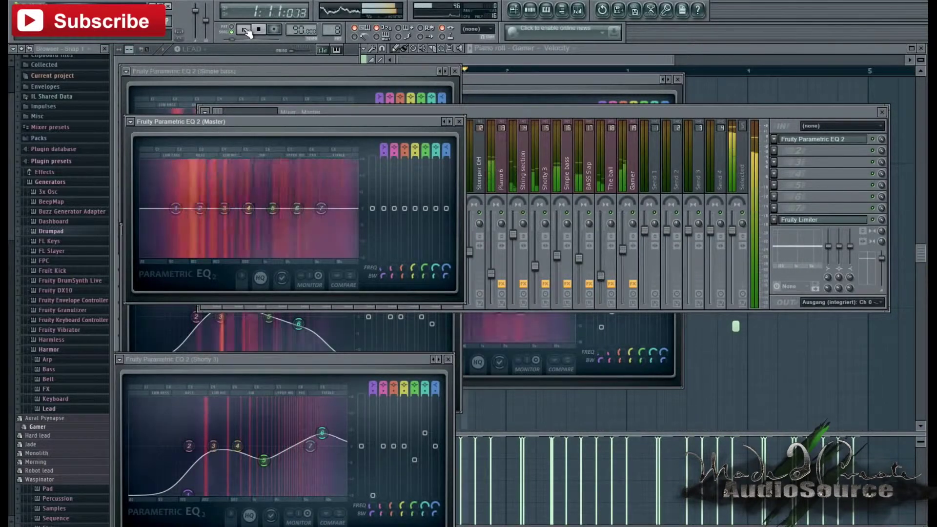
{"action": "left_click", "coordinate": [260, 29]}
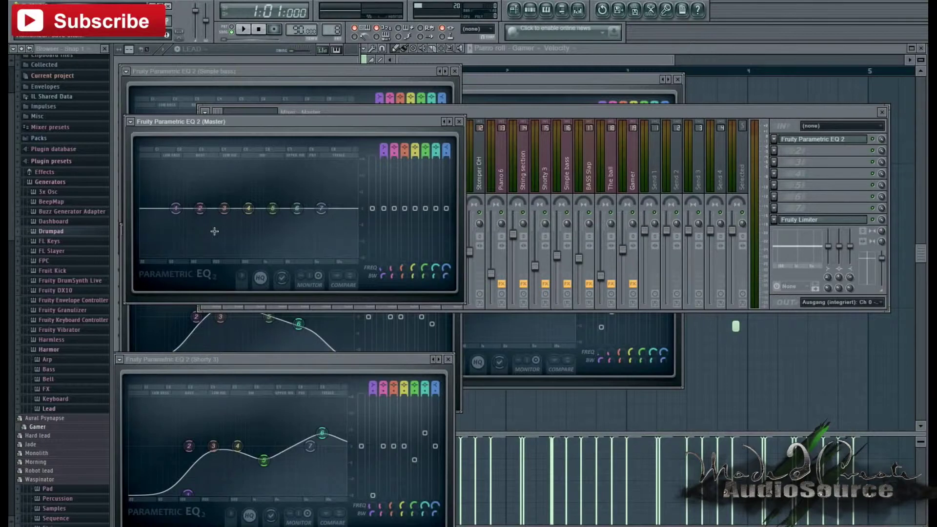
{"action": "left_click", "coordinate": [551, 116]}
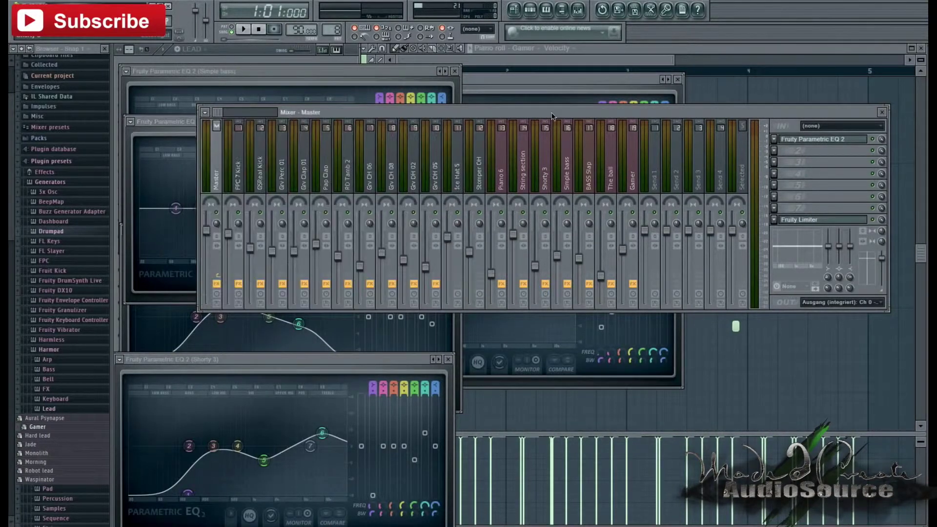